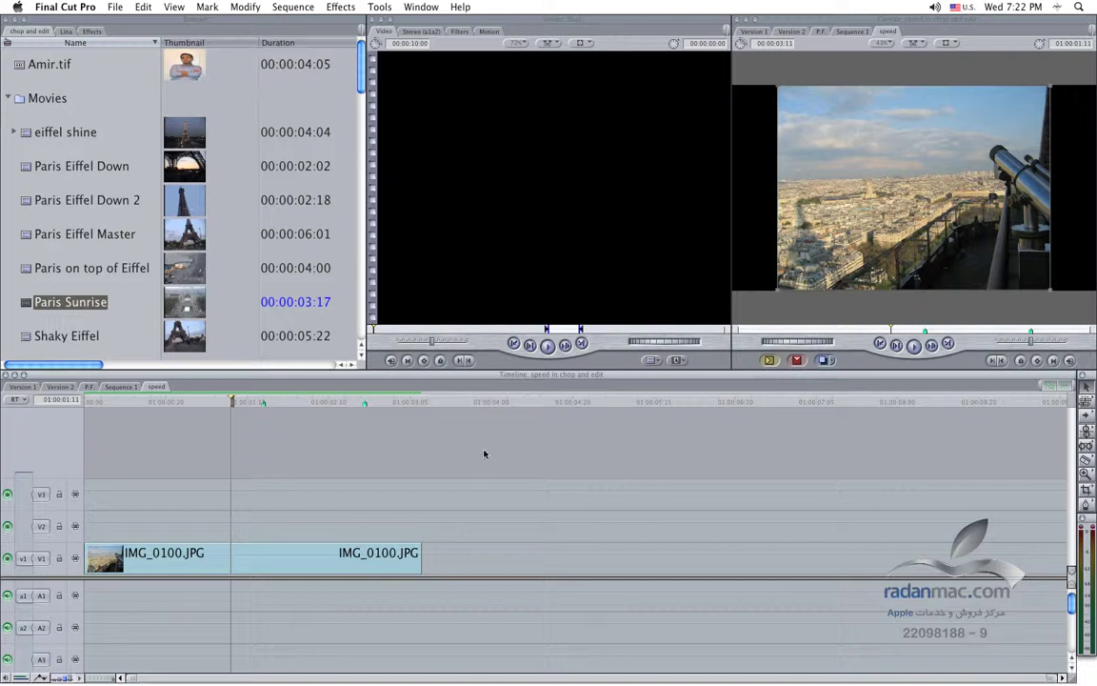
Step: Browse the speed sequence's QuickTime compressors, keeping DVCPRO HD 720p50 for now
left_click_drag(410, 221, 457, 199)
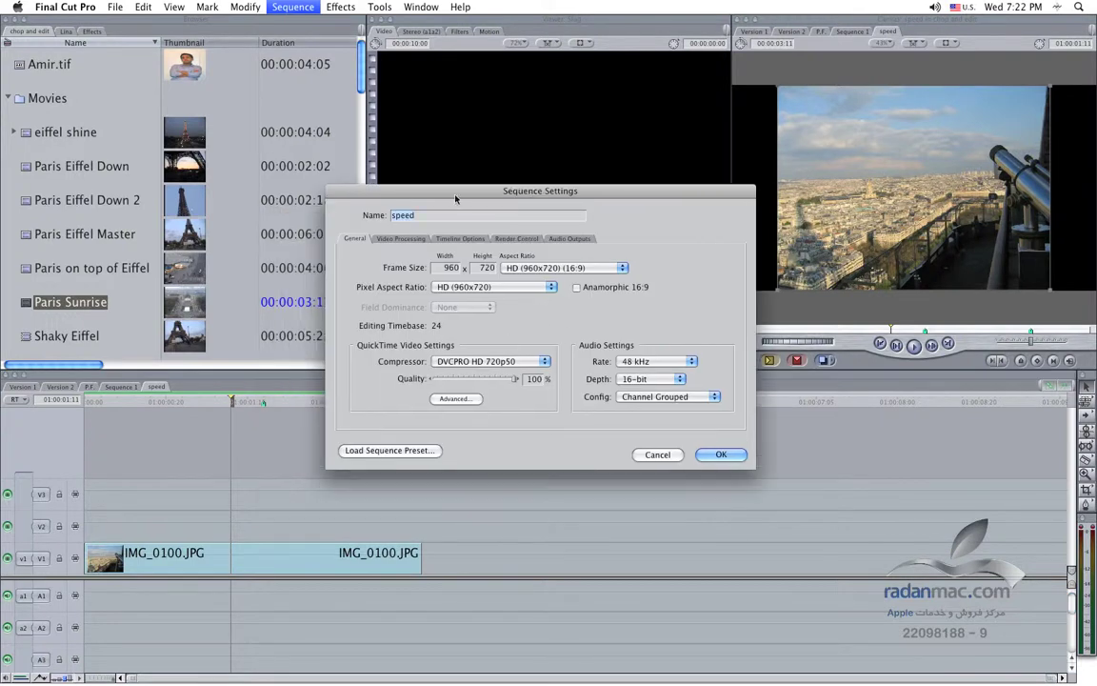
left_click(520, 361)
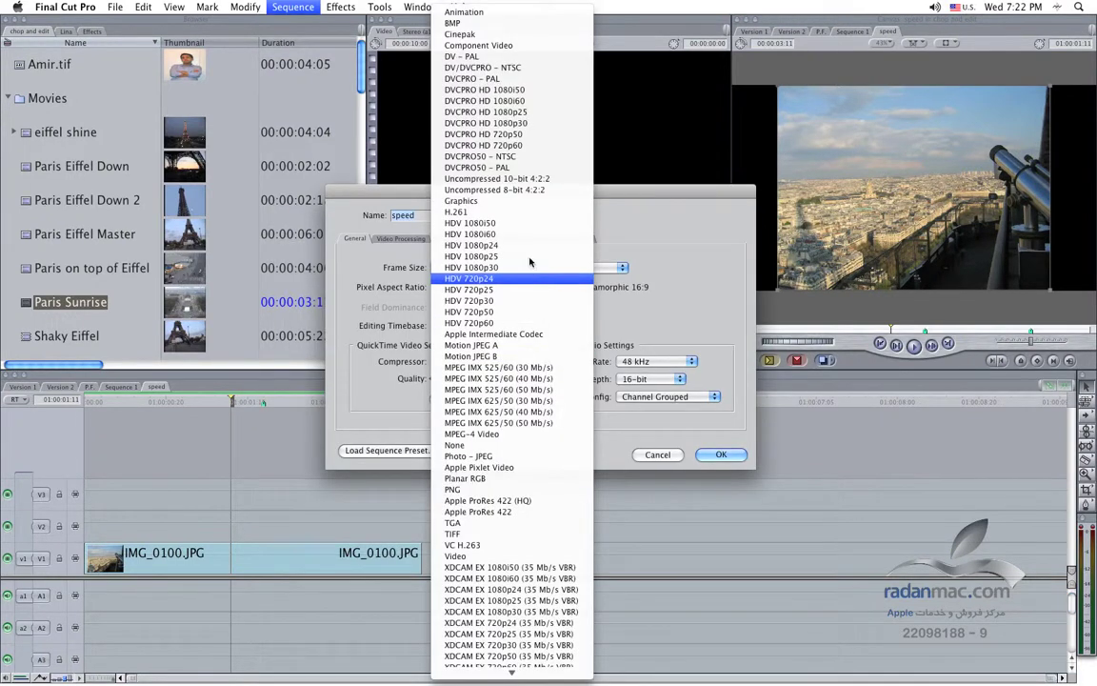
mouse_move(566, 678)
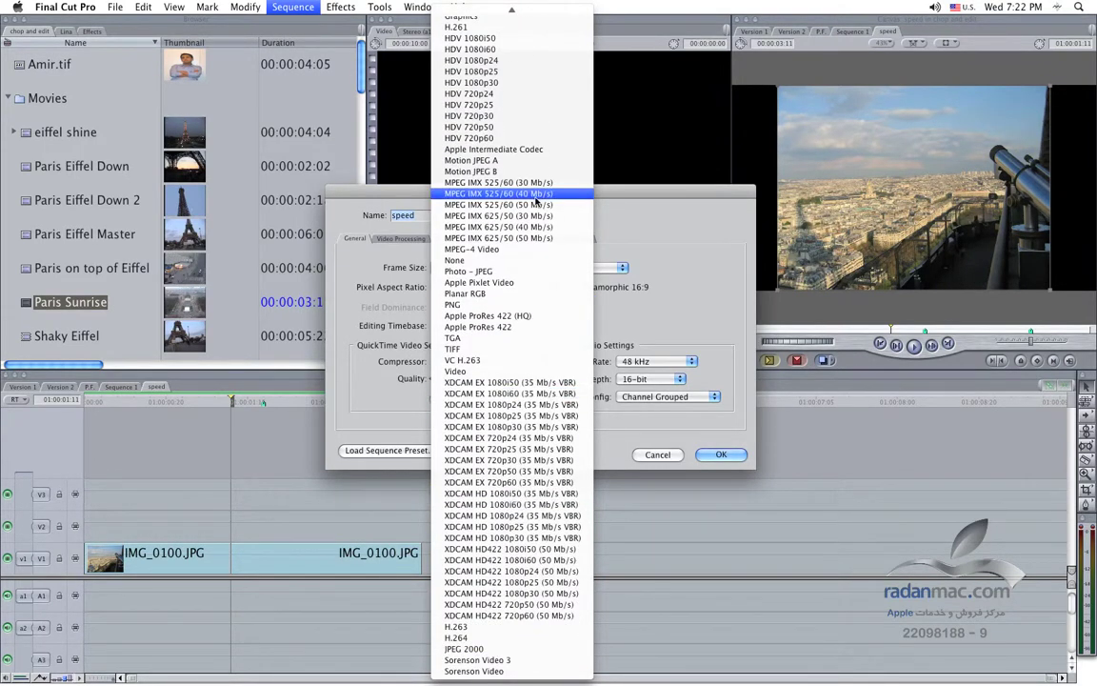
mouse_move(527, 12)
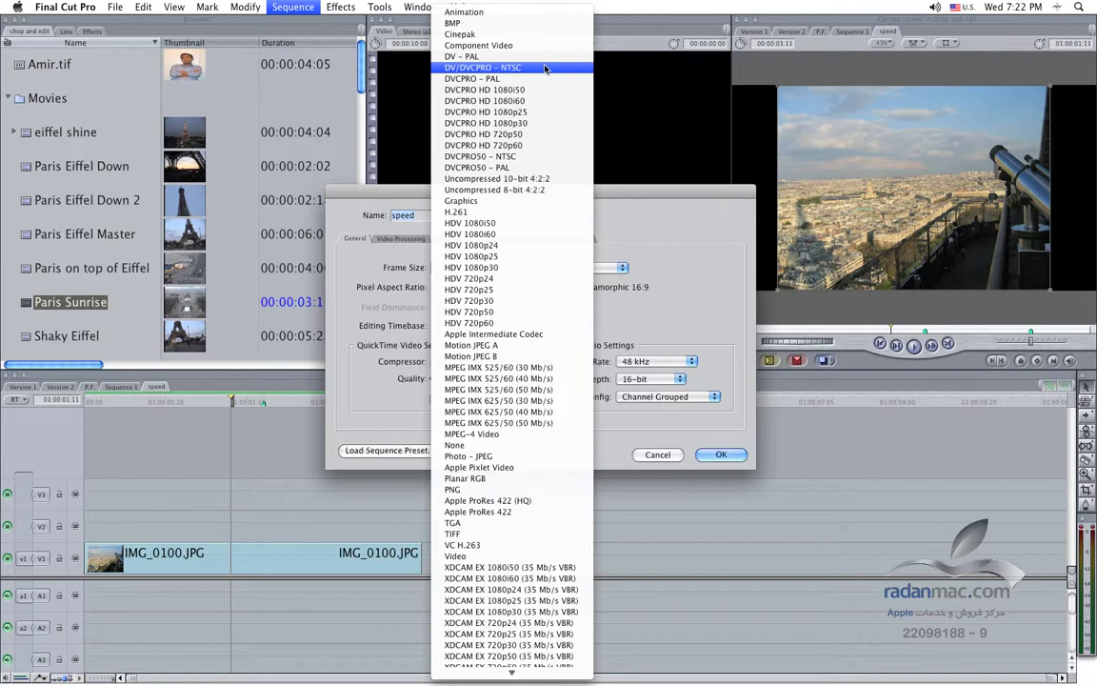
left_click(642, 215)
Step: Change the speed sequence's compressor to Animation, keeping 960x720, then switch to Finder
mouse_move(571, 195)
left_mouse_down()
mouse_move(592, 205)
mouse_move(552, 289)
left_mouse_up()
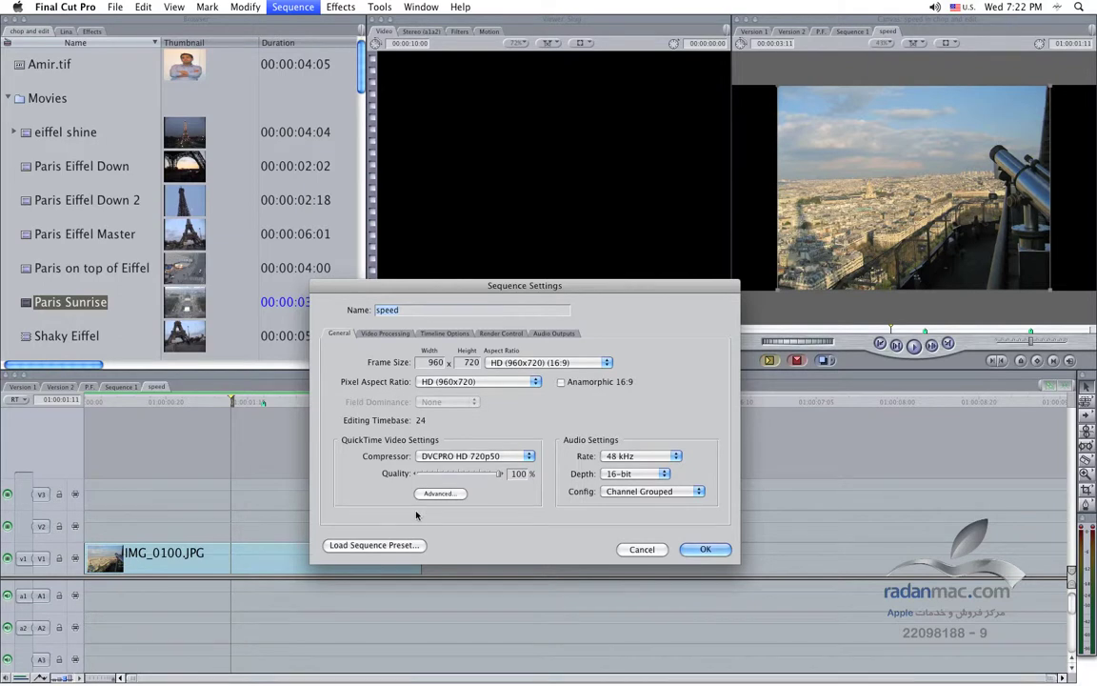
left_click(516, 457)
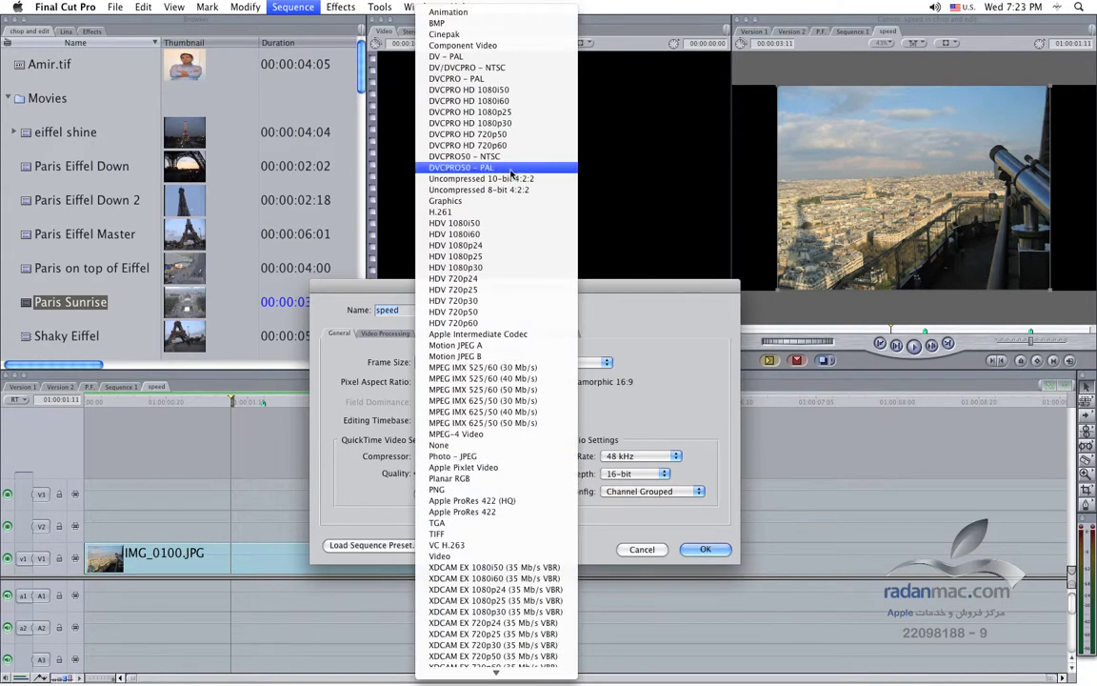
left_click(521, 13)
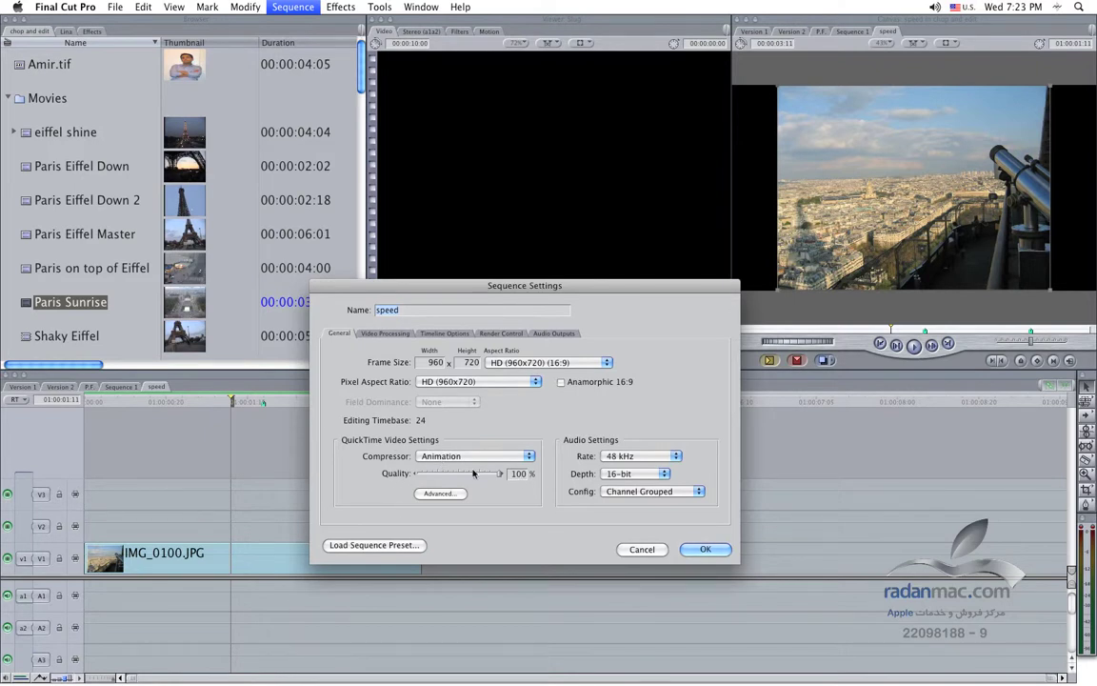
key("super+Tab")
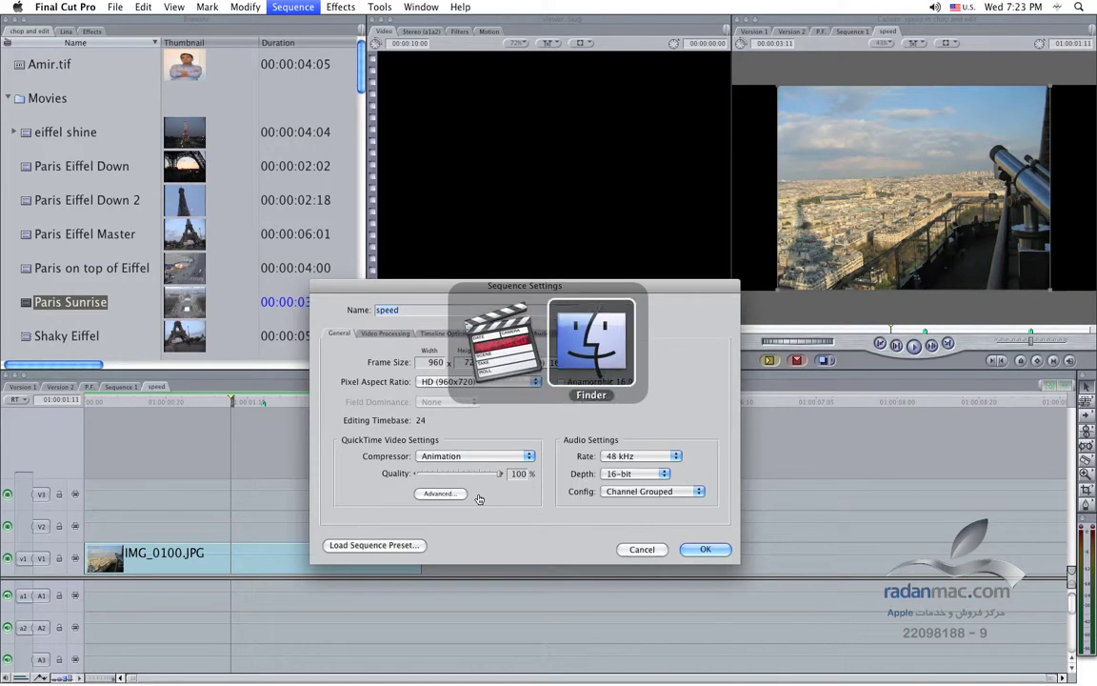
Step: In a new Finder window, open SKATE01.MOV from Desktop > Videos > SKATE_VIDEO_CLIPS in QuickTime
key("super+n")
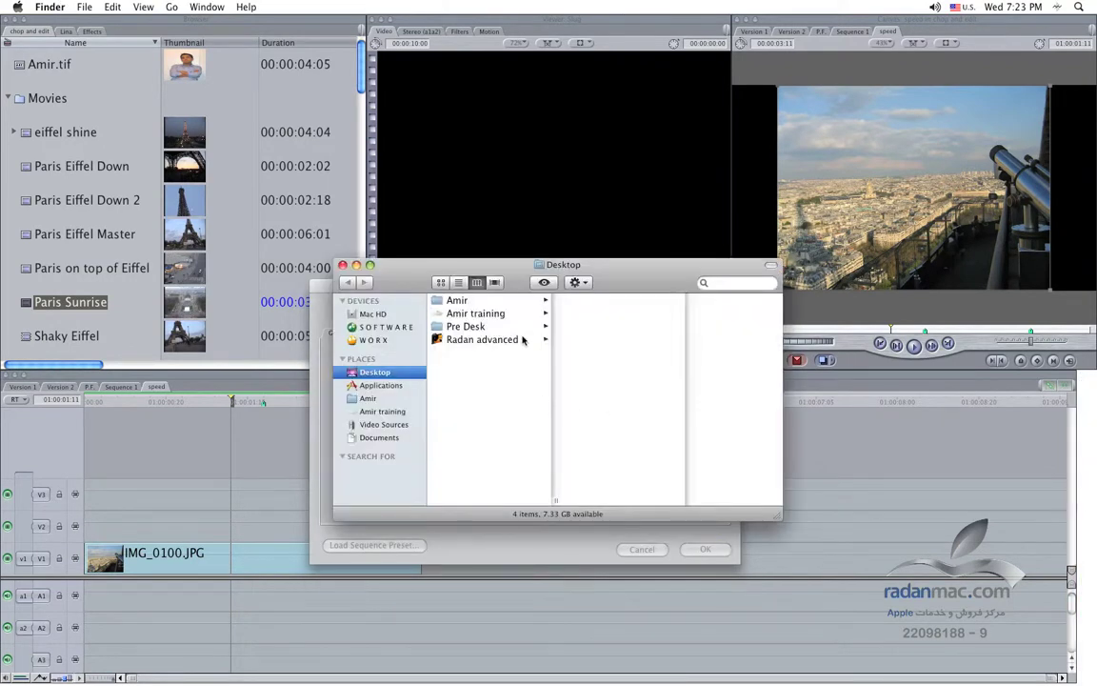
left_click_drag(642, 272, 579, 367)
left_click(424, 416)
left_click_drag(492, 360, 377, 358)
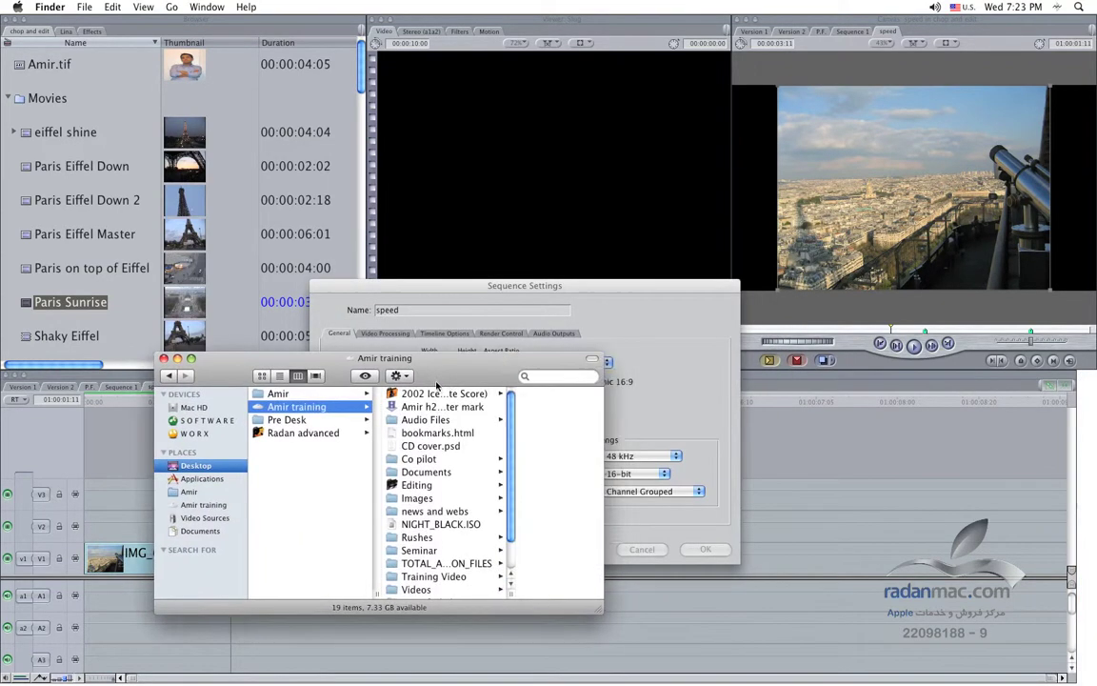
scroll(479, 548, "down", 3)
left_click(486, 555)
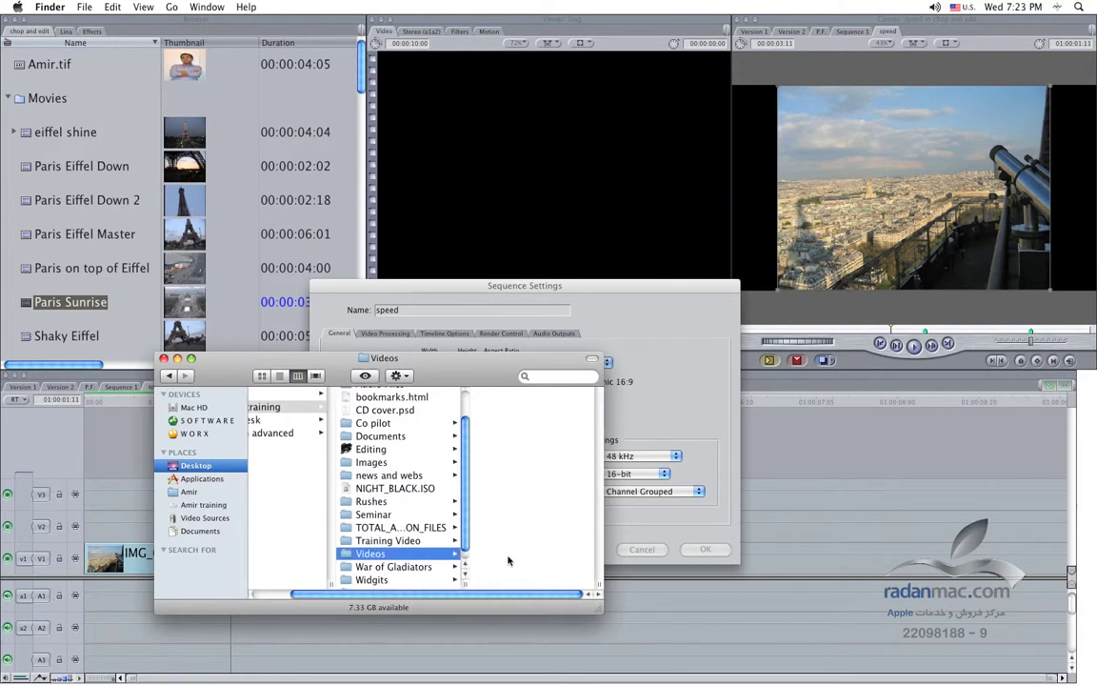
left_click(471, 394)
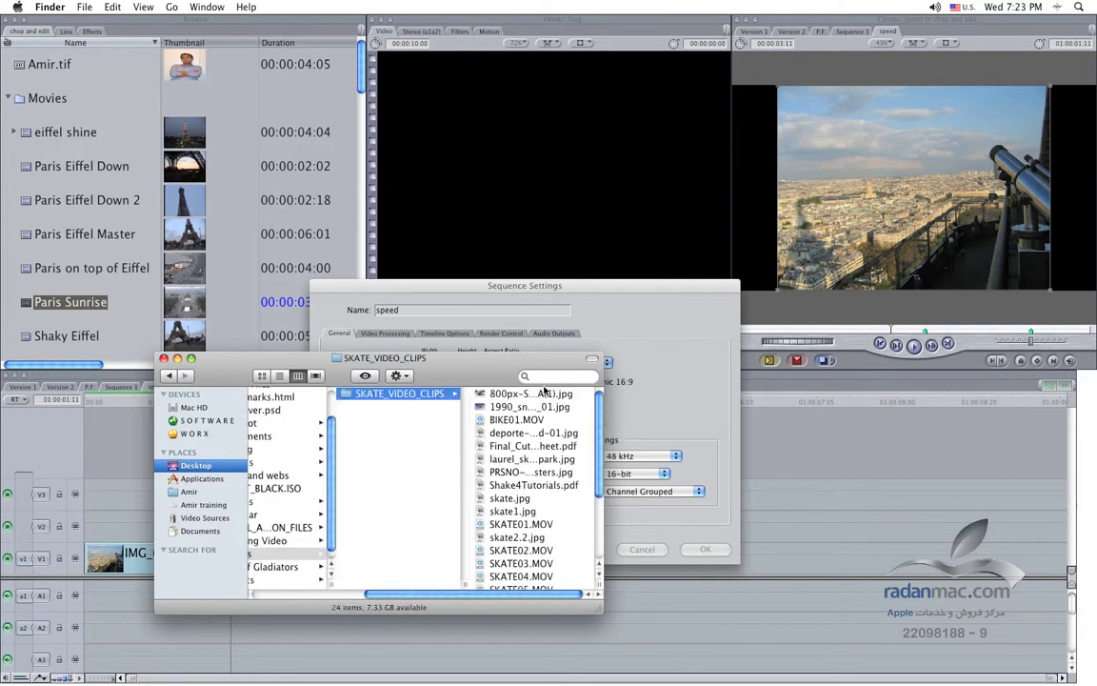
left_click(519, 524)
double_click(519, 525)
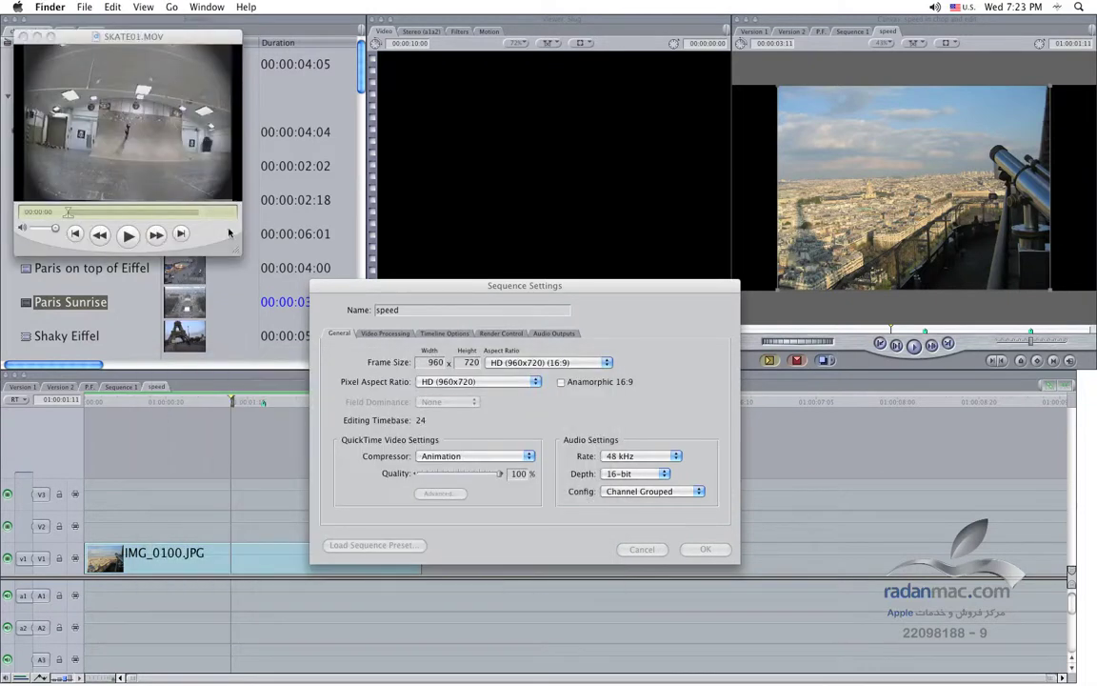
Step: Show SKATE01.MOV at double size with its Inspector listing Photo – JPEG, 320 x 240
left_click_drag(237, 229, 486, 451)
key("super+2")
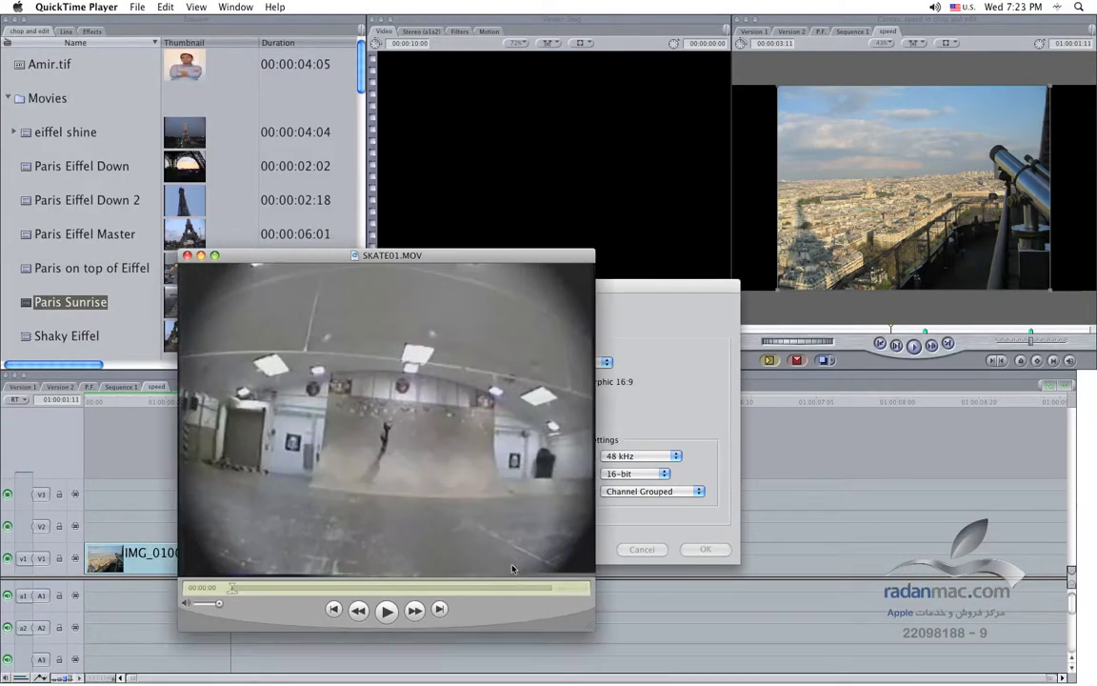
key("super+i")
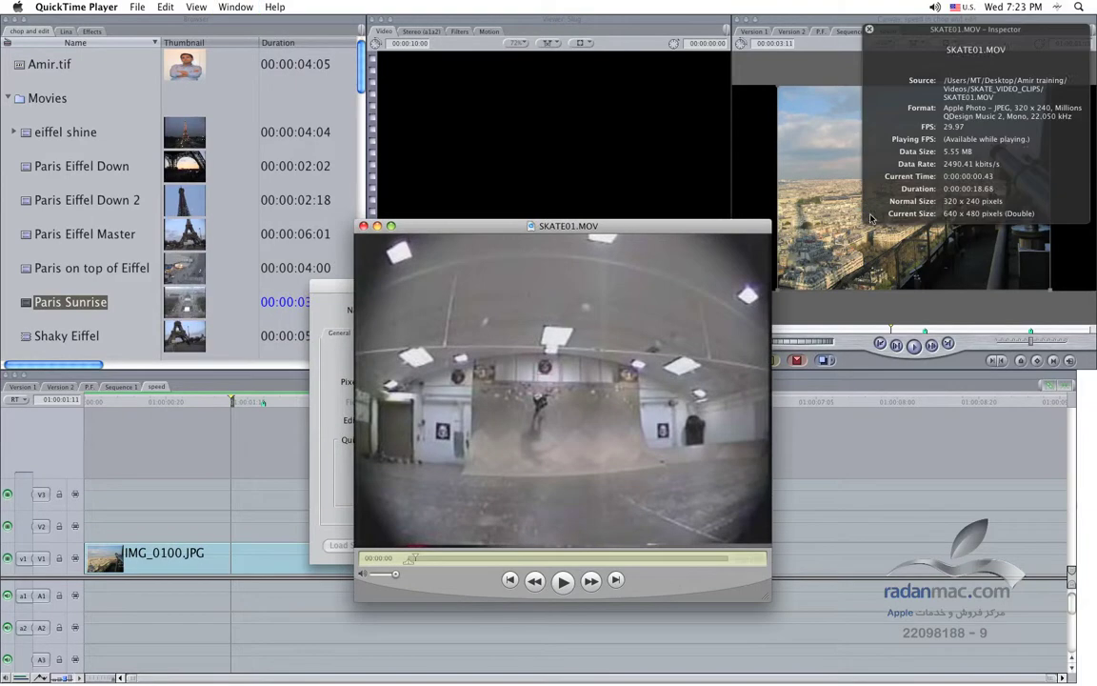
left_click_drag(944, 36, 794, 309)
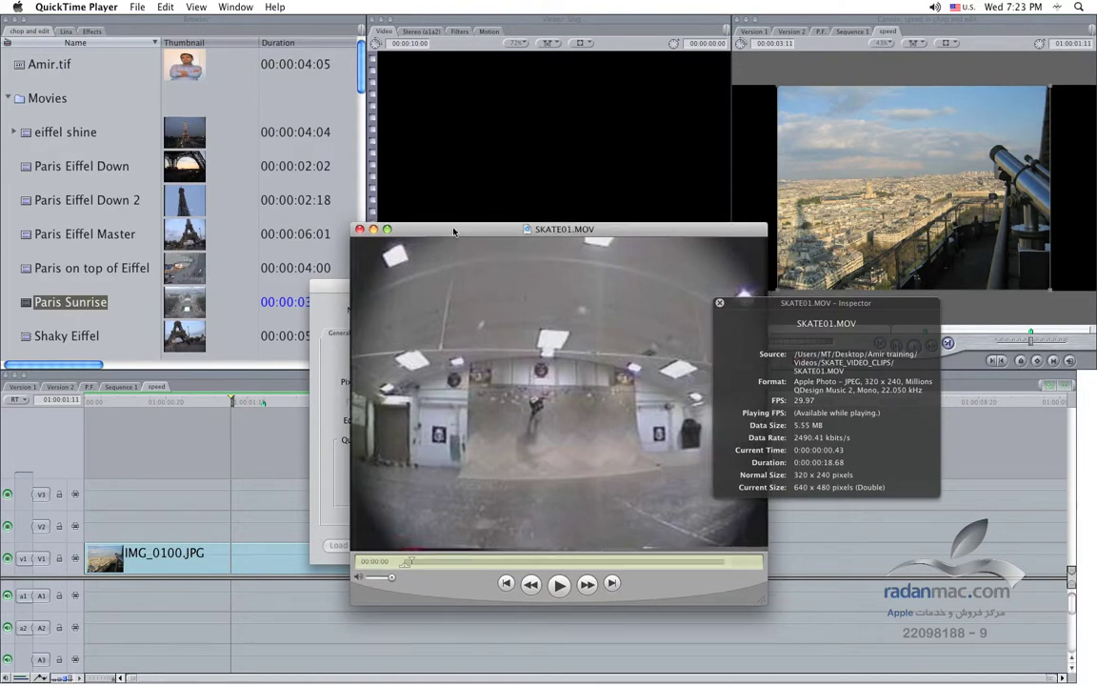
Step: Go back to Final Cut Pro's sequence settings and bring up the Compressor list
left_click_drag(458, 226, 329, 226)
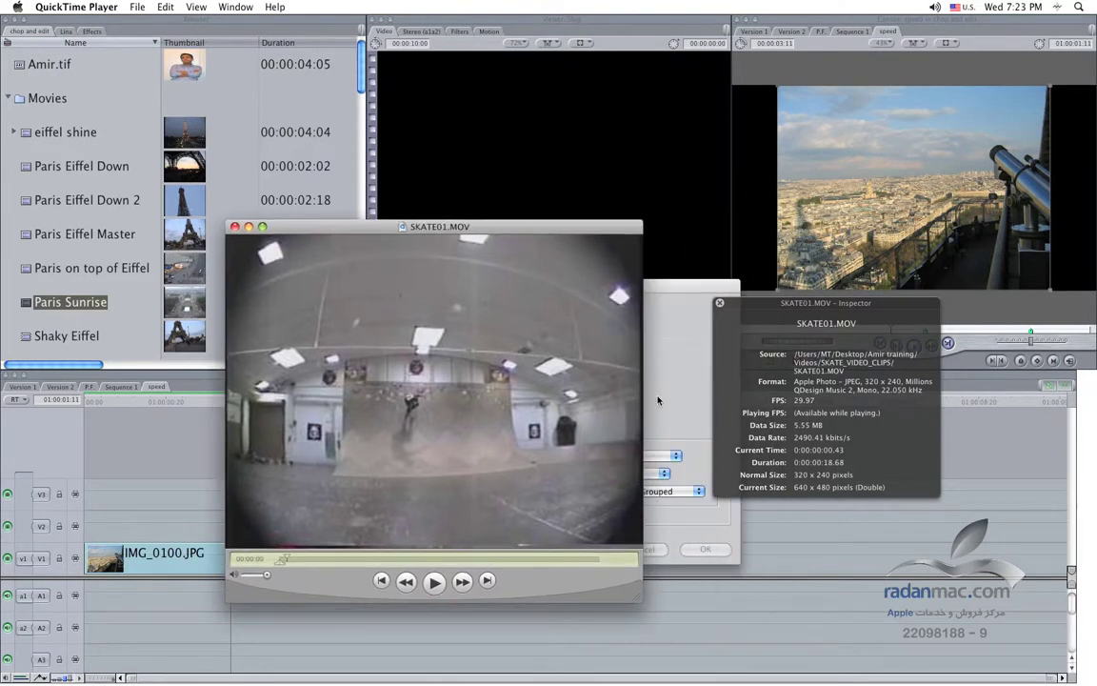
left_click(653, 406)
left_click(524, 457)
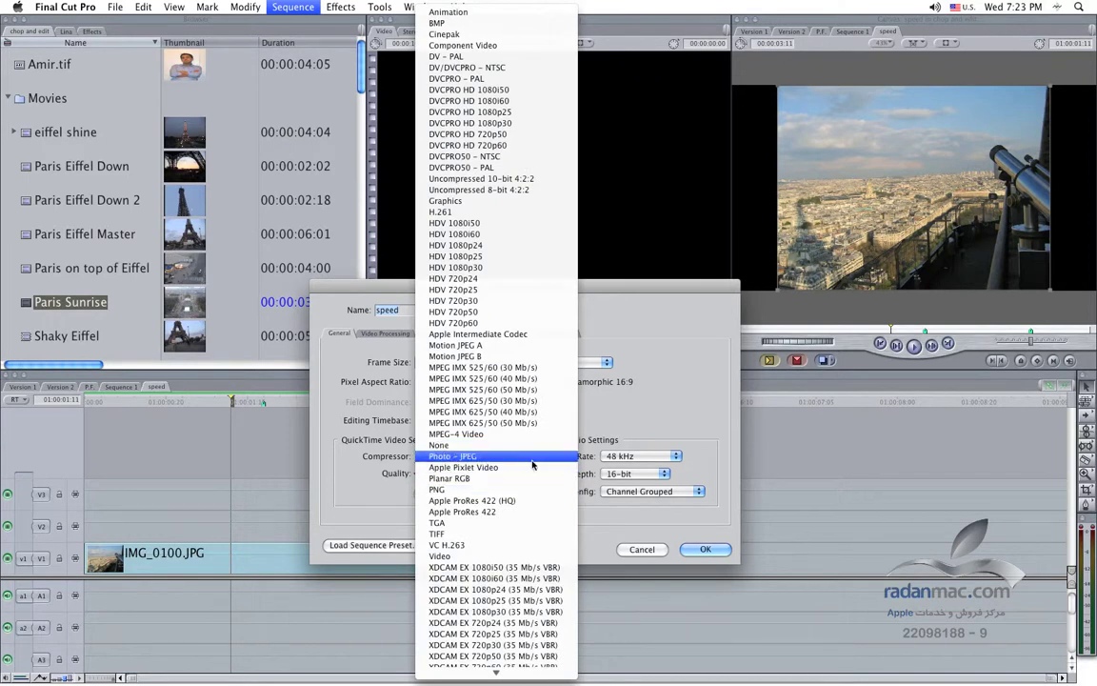
Step: Try Photo - JPEG as compressor, review the codec list, then cancel the speed sequence settings
left_click(528, 456)
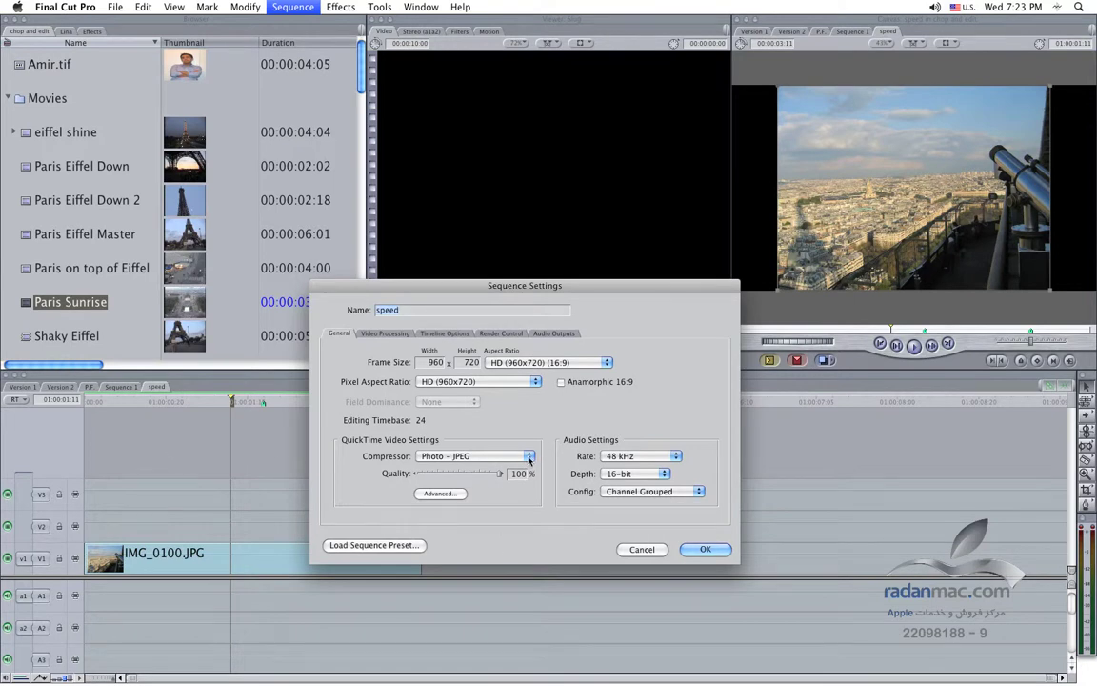
left_click(529, 456)
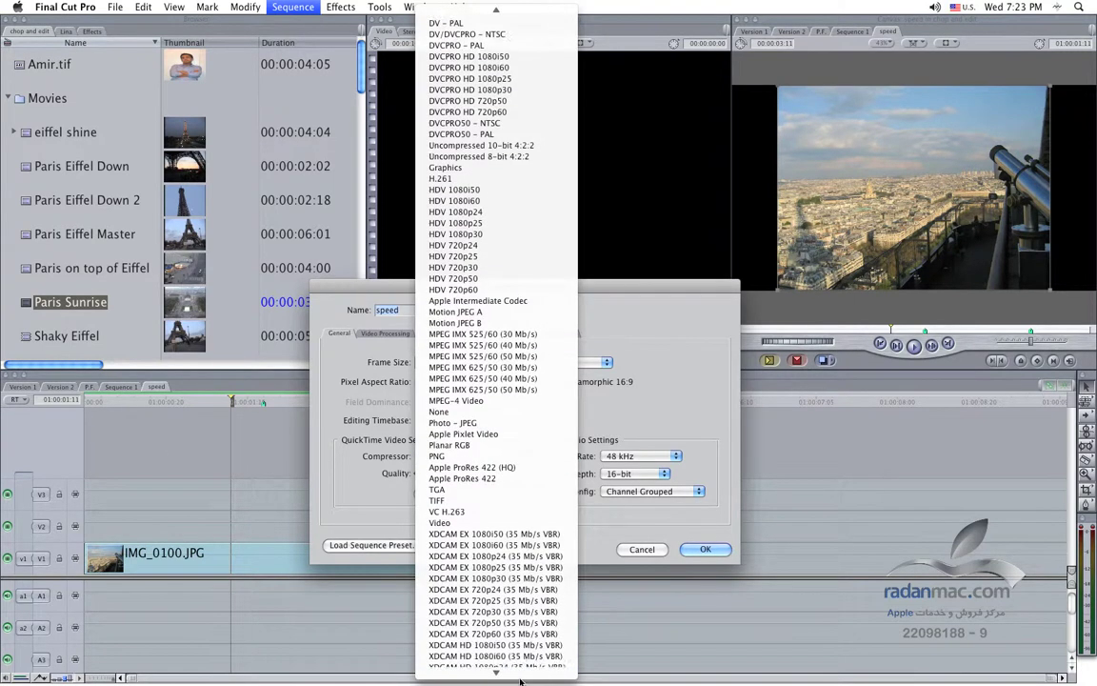
scroll(518, 670, "down", 5)
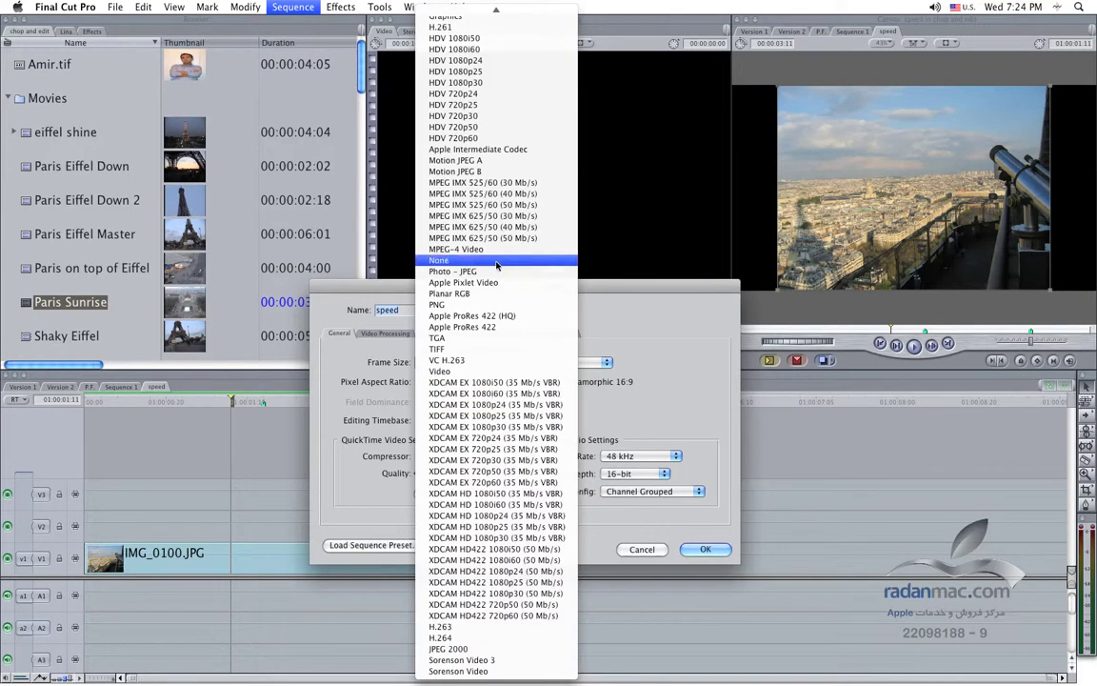
mouse_move(505, 5)
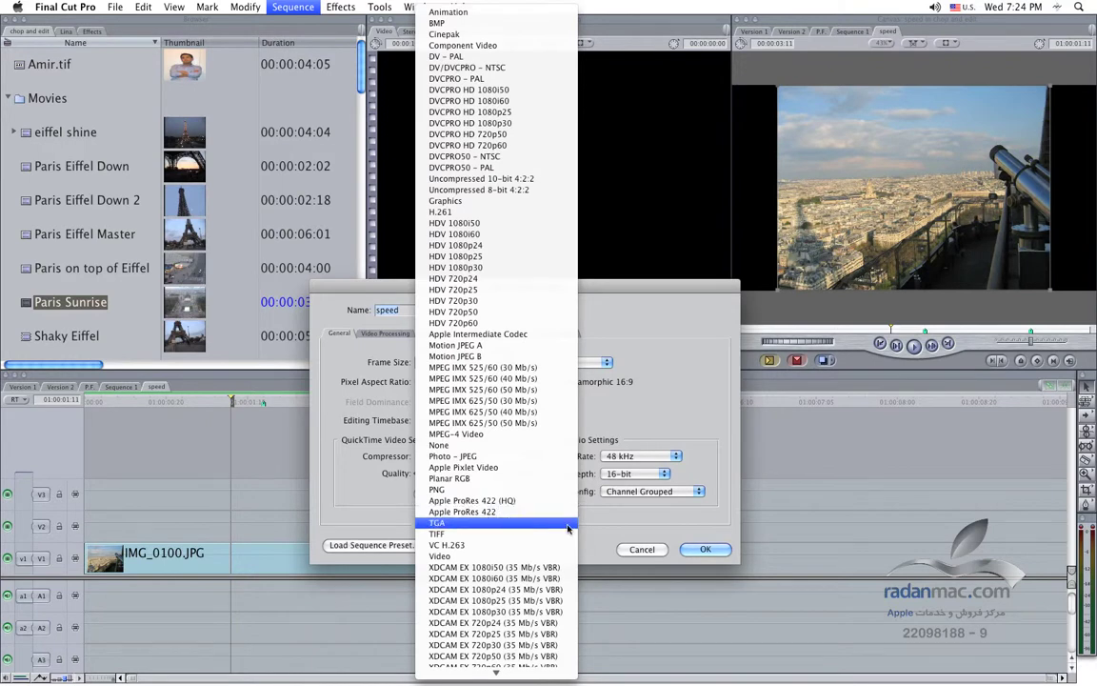
left_click(645, 556)
left_click(646, 555)
key("super+Tab")
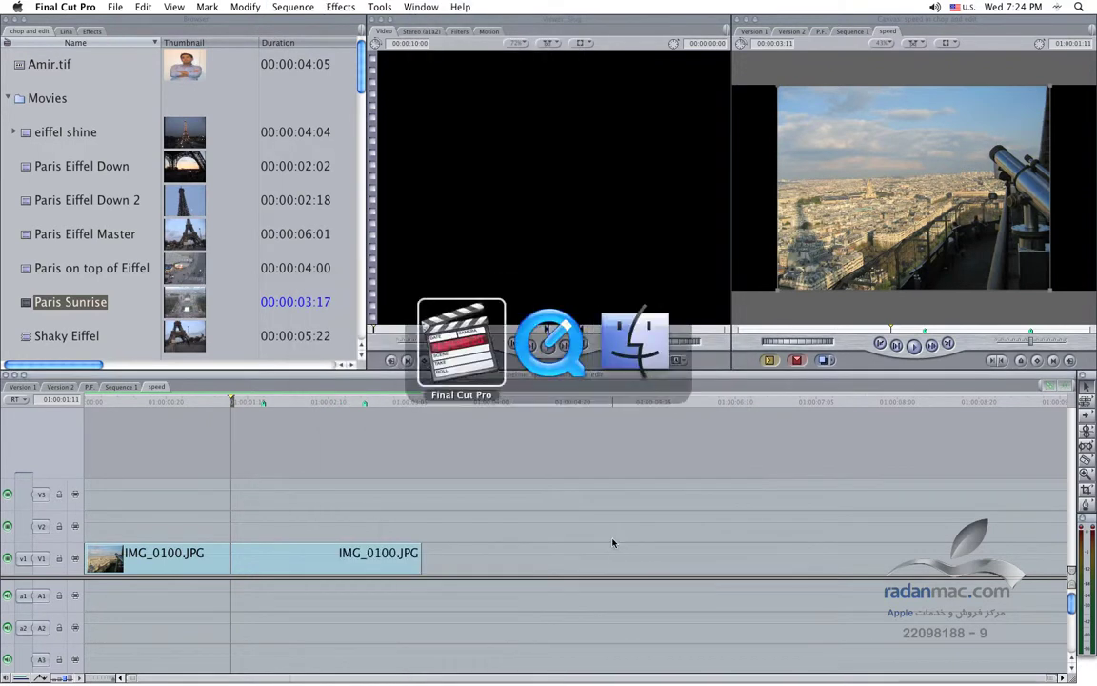
Step: Nudge the playhead back a few frames and switch the Timeline to the P.F. sequence
mouse_move(522, 666)
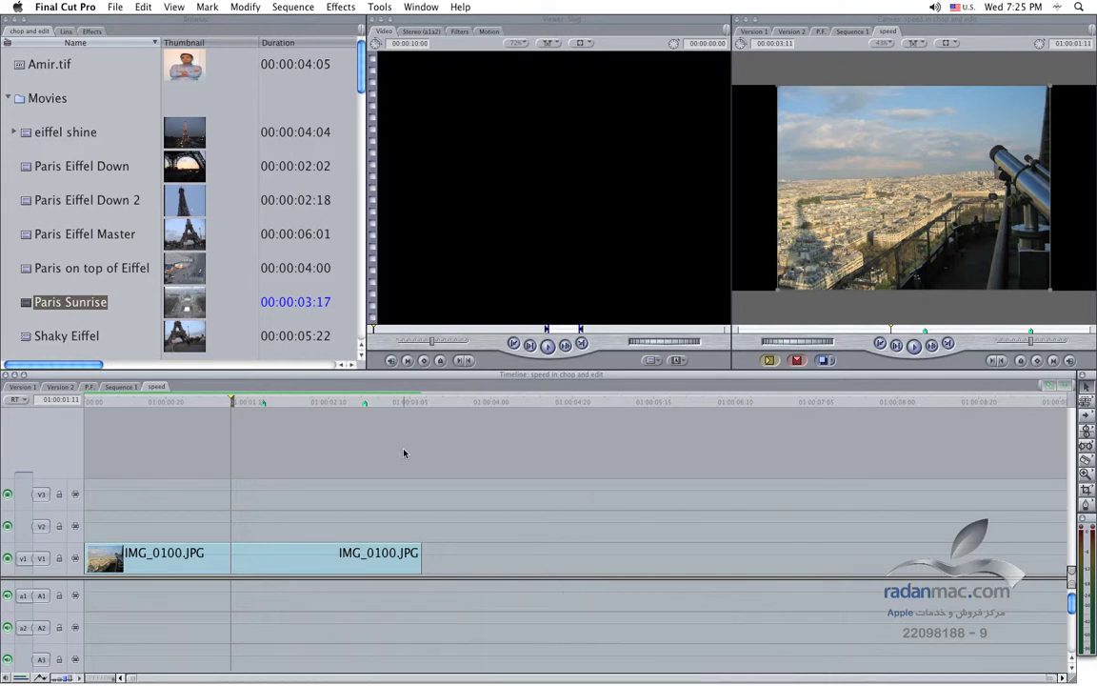
left_click_drag(282, 406, 213, 412)
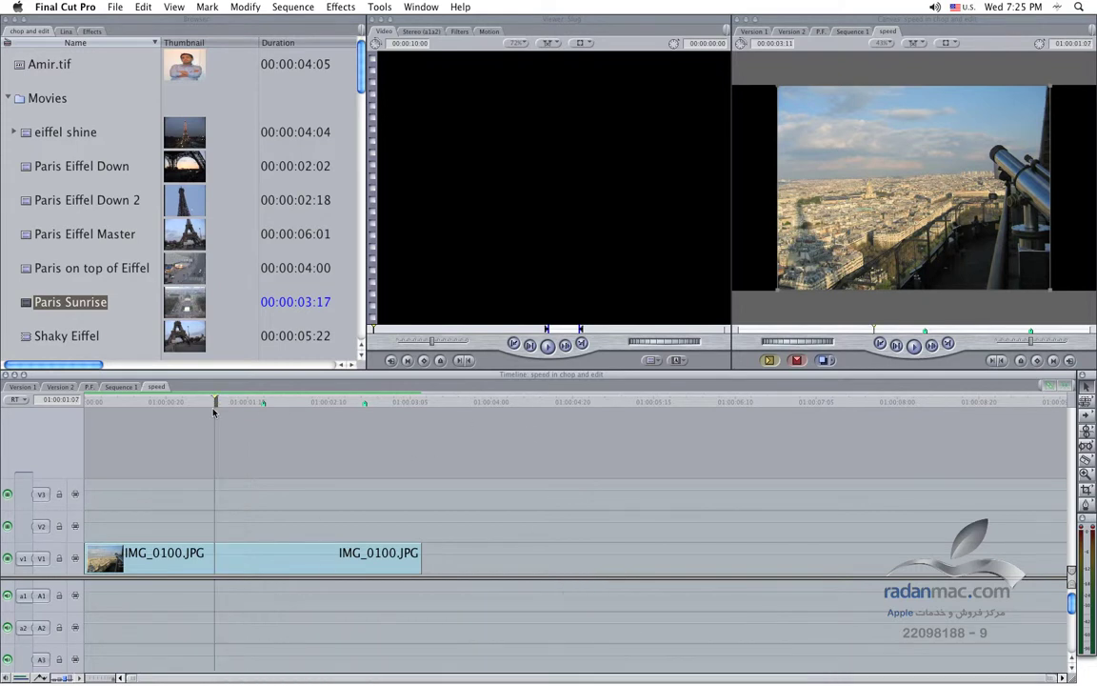
left_click(89, 386)
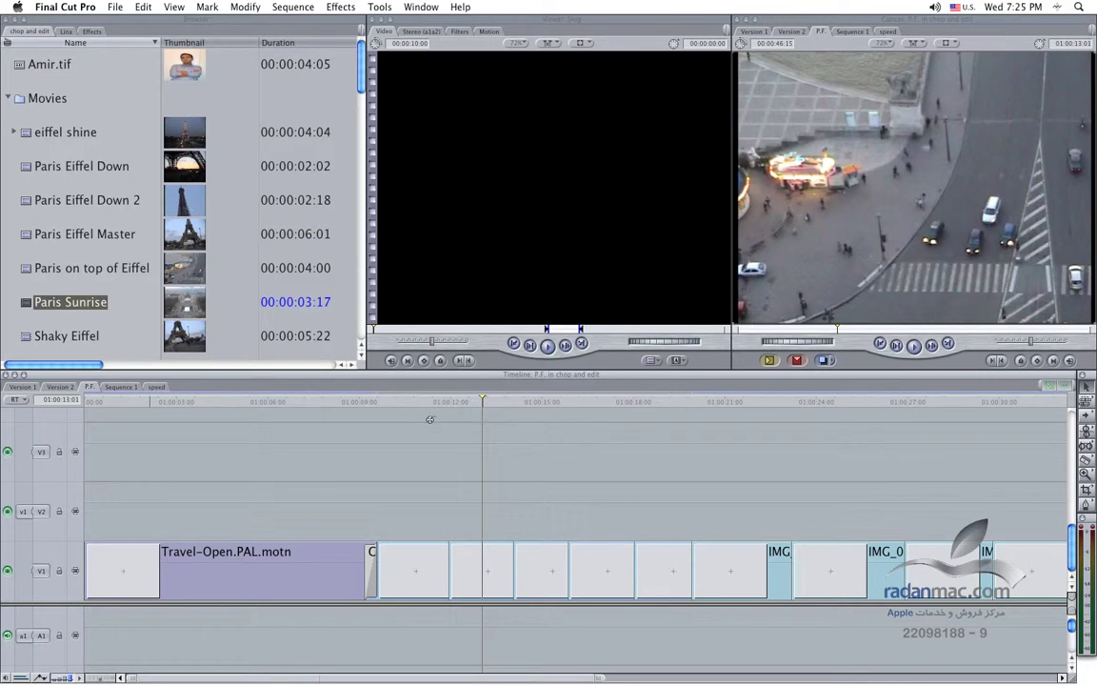
Step: Move QuickTime Player's clip info window aside, then bring Final Cut Pro back to front
key("super+Tab")
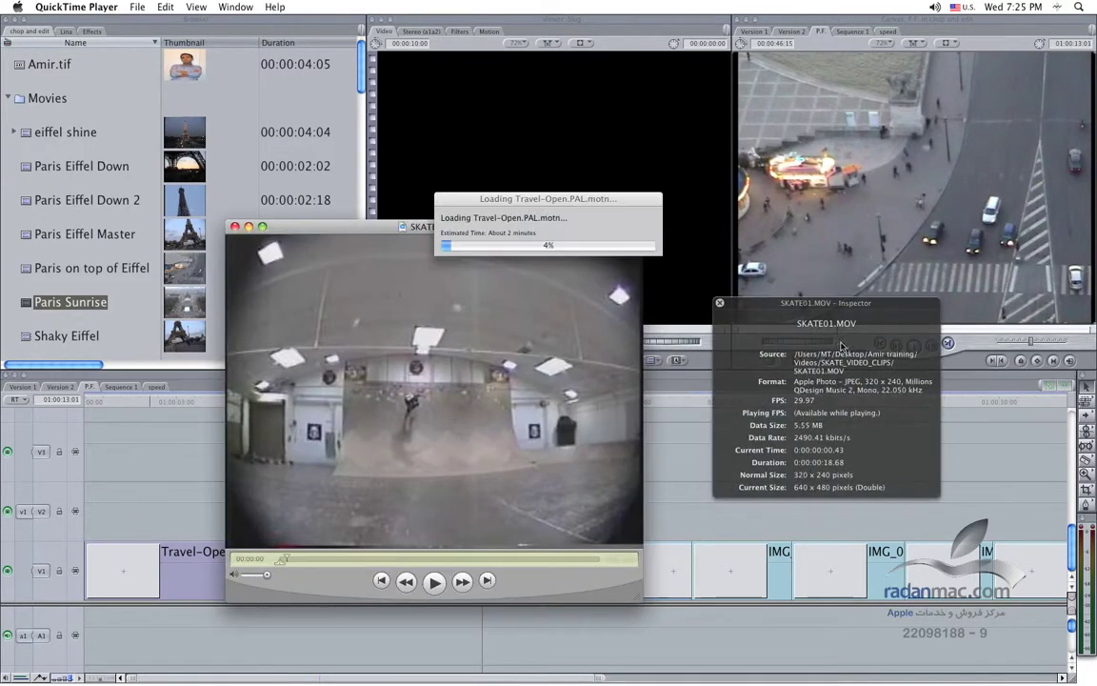
left_click_drag(766, 311, 656, 290)
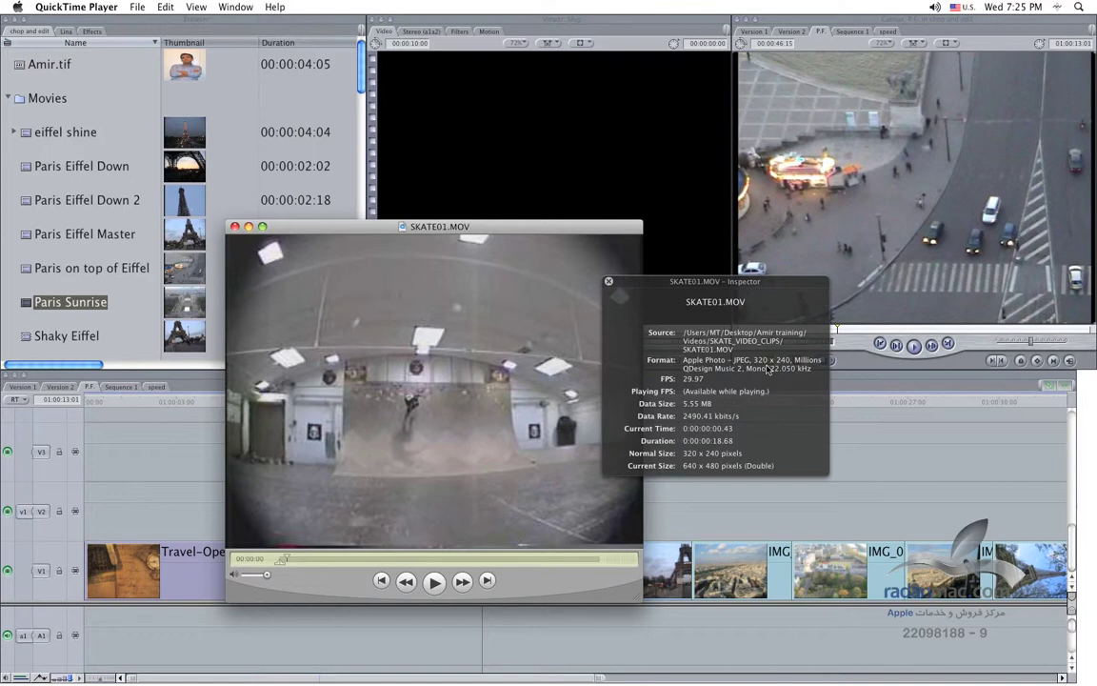
left_click(854, 386)
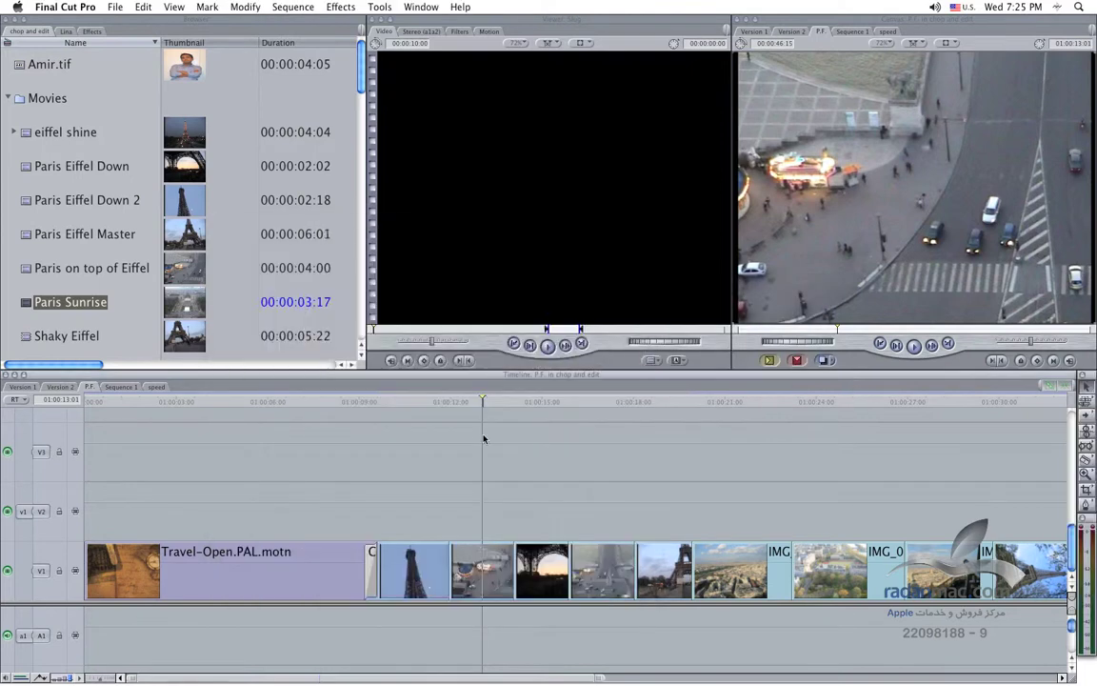
Step: Put the playhead at 01:00:11:24, open P.F. Sequence Settings, and pick Apple Intermediate Codec
mouse_move(485, 401)
left_mouse_down()
mouse_move(446, 410)
mouse_move(468, 409)
left_mouse_up()
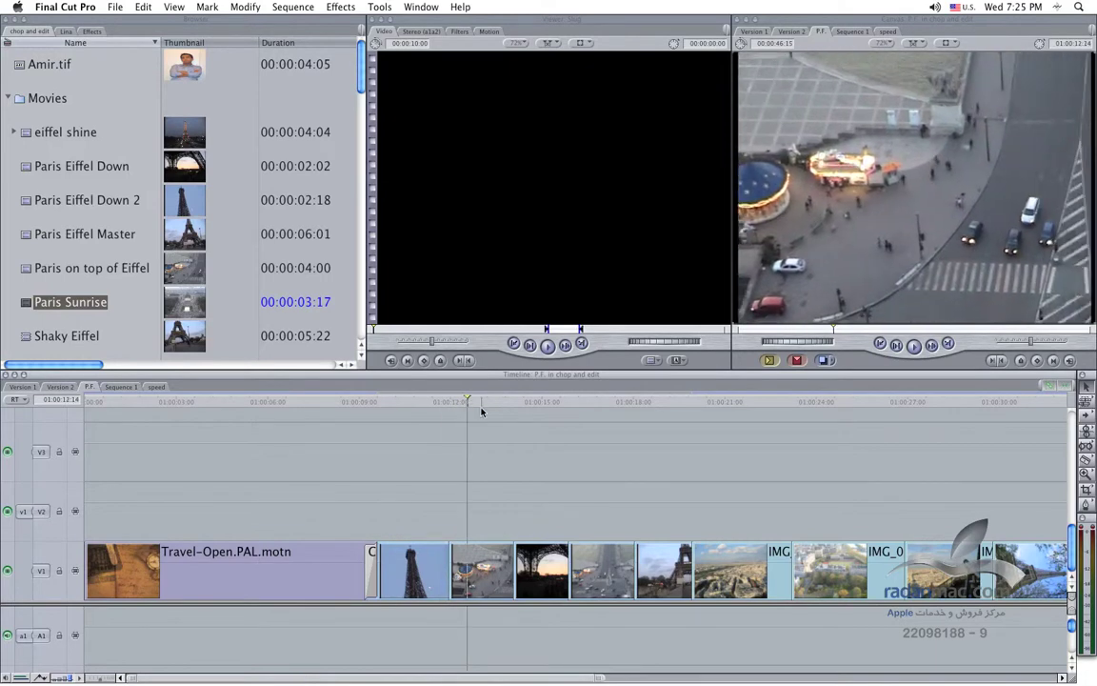
key("super+0")
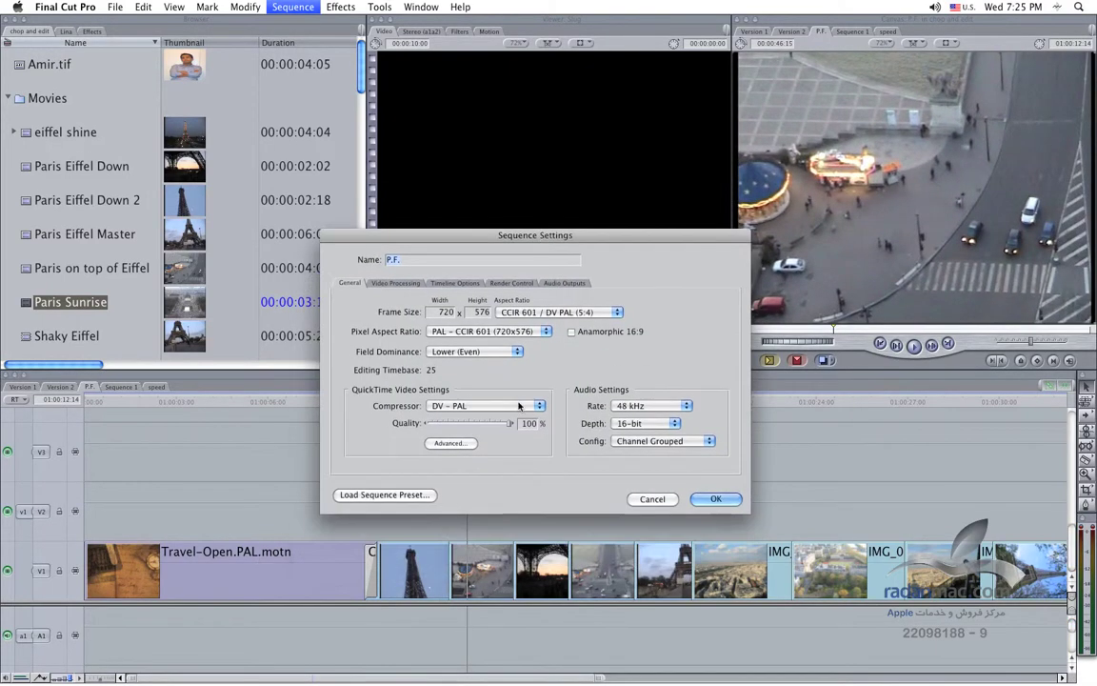
left_click(520, 406)
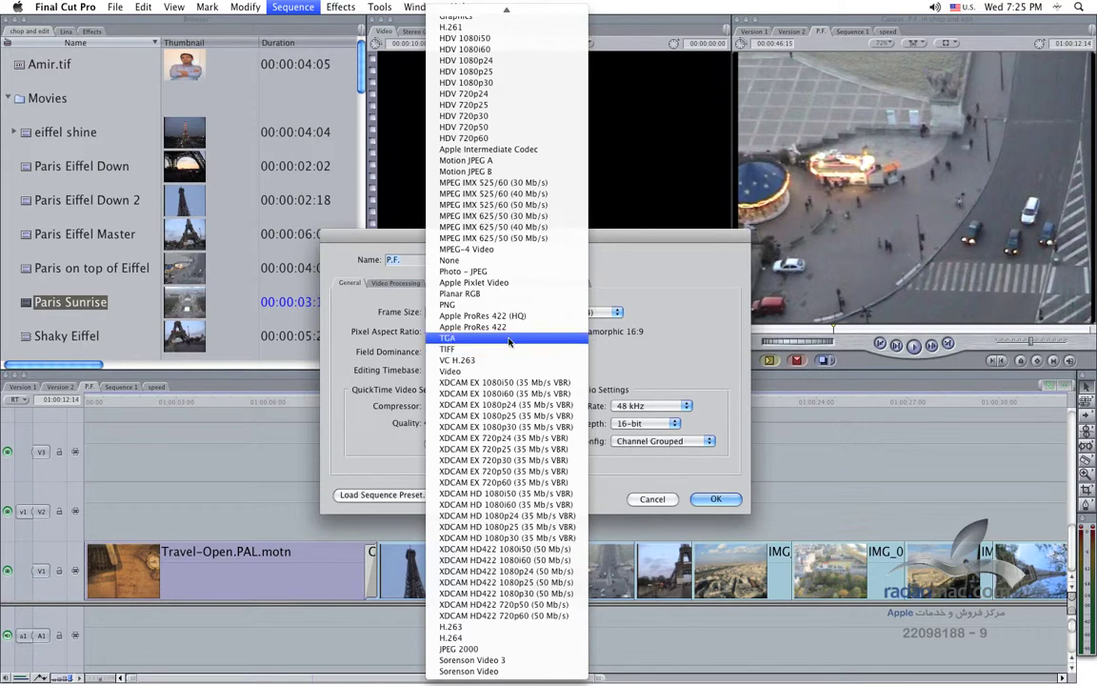
scroll(512, 341, "up", 5)
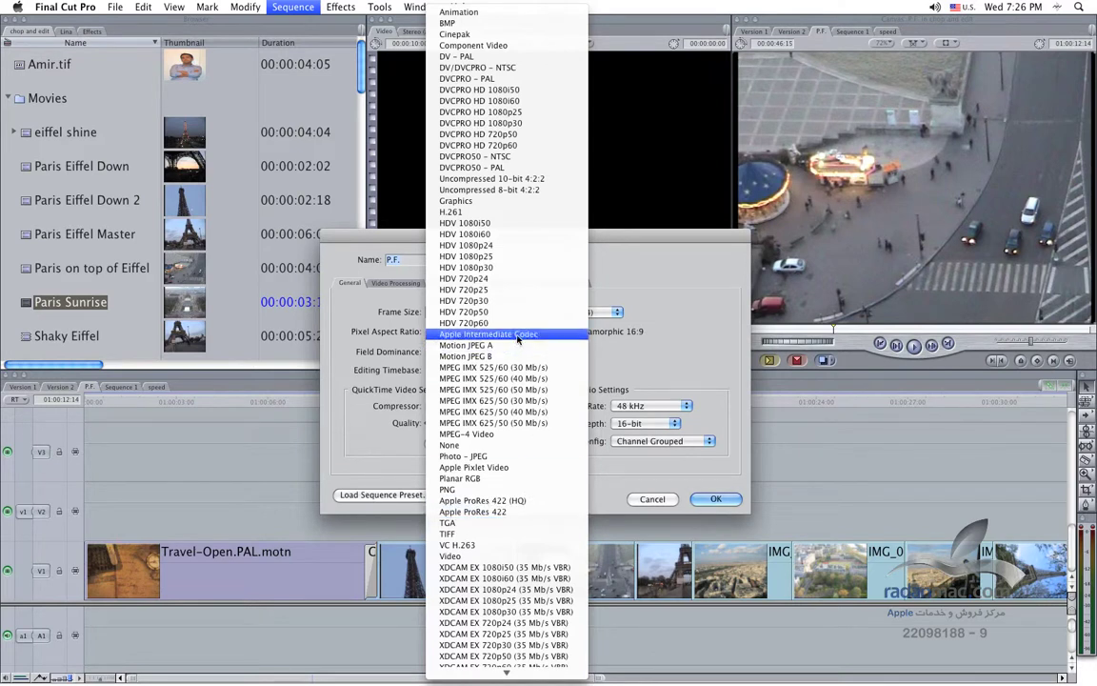
left_click(518, 335)
Step: Review Apple Intermediate Codec's advanced compression settings, then reopen the Compressor list
left_click(449, 443)
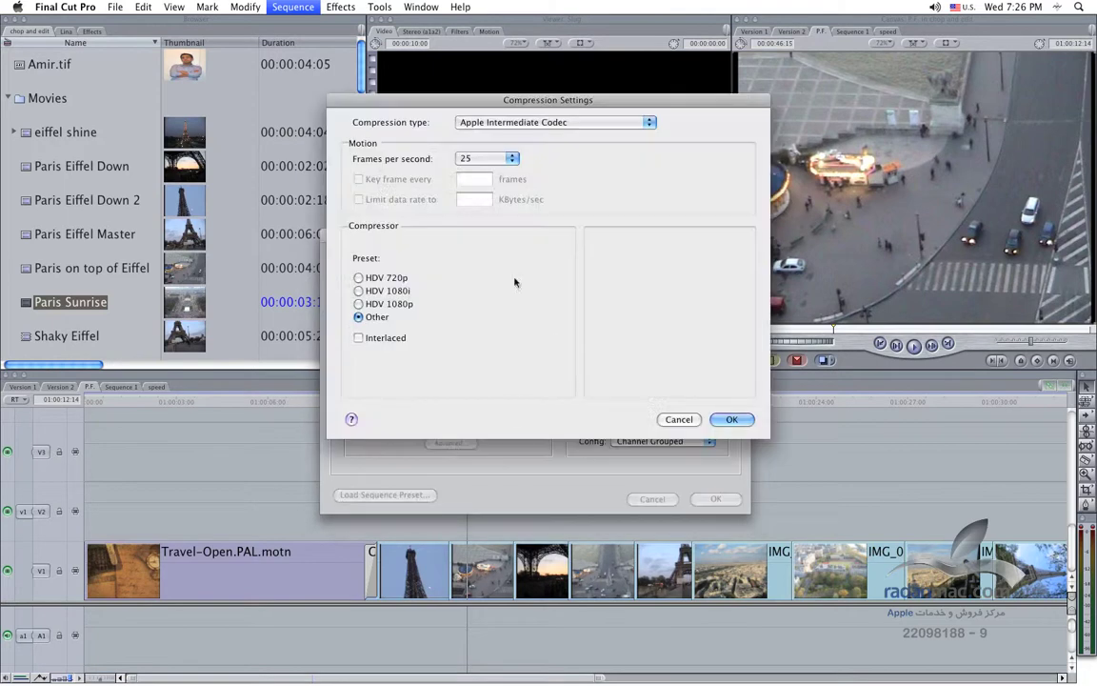
left_click_drag(408, 103, 669, 258)
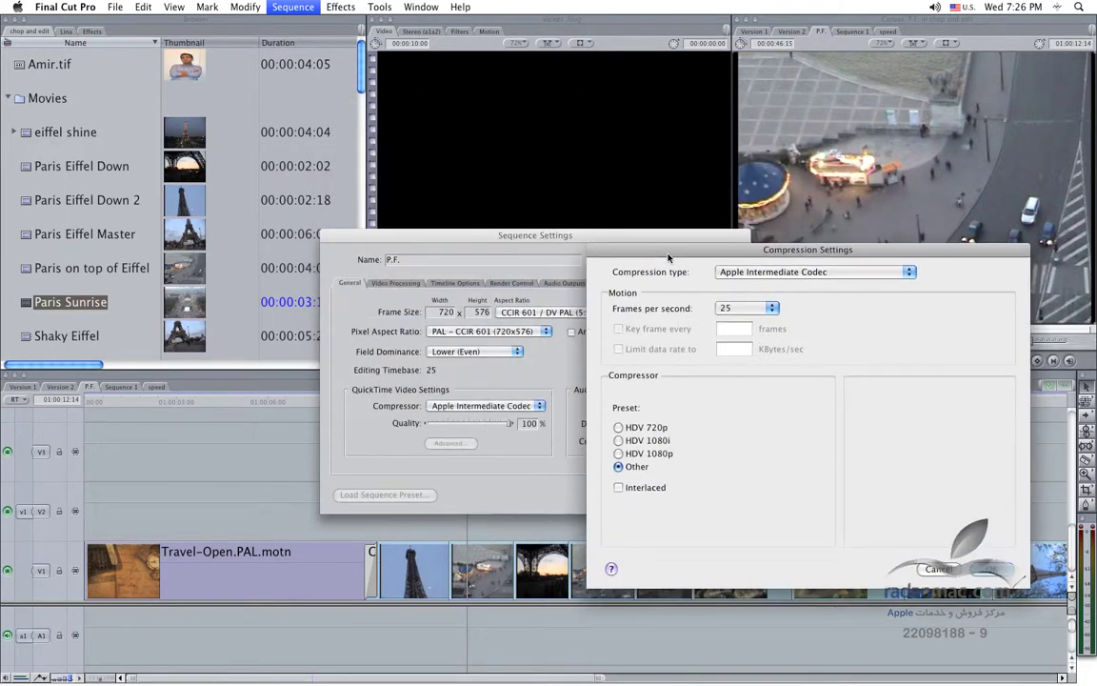
left_click(910, 558)
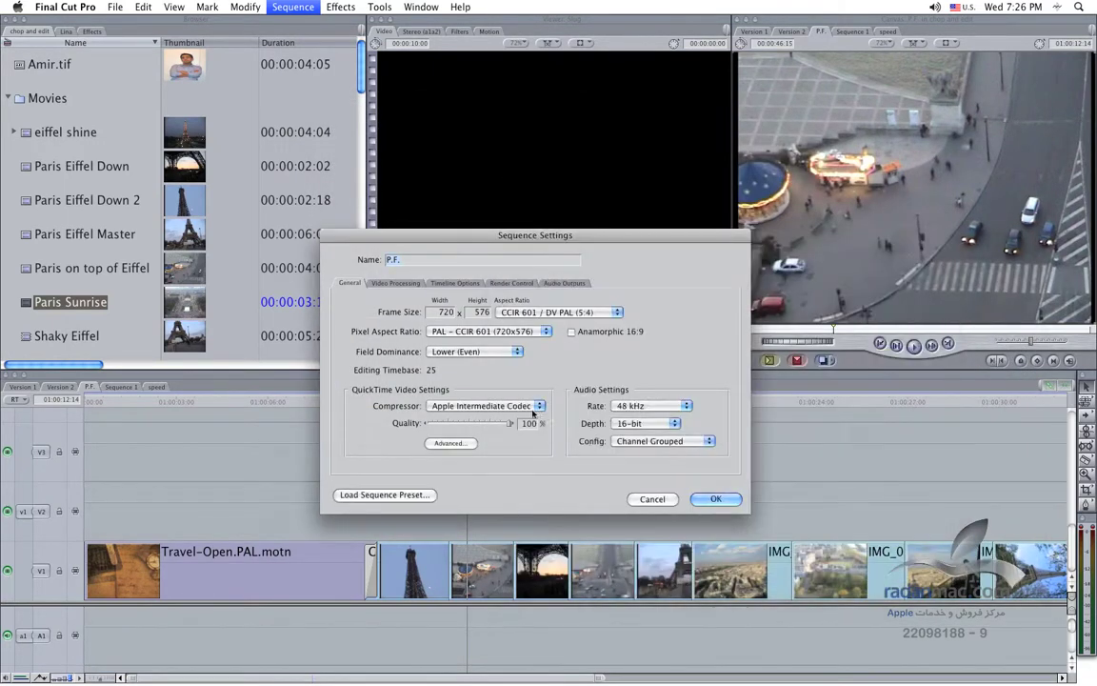
left_click(534, 408)
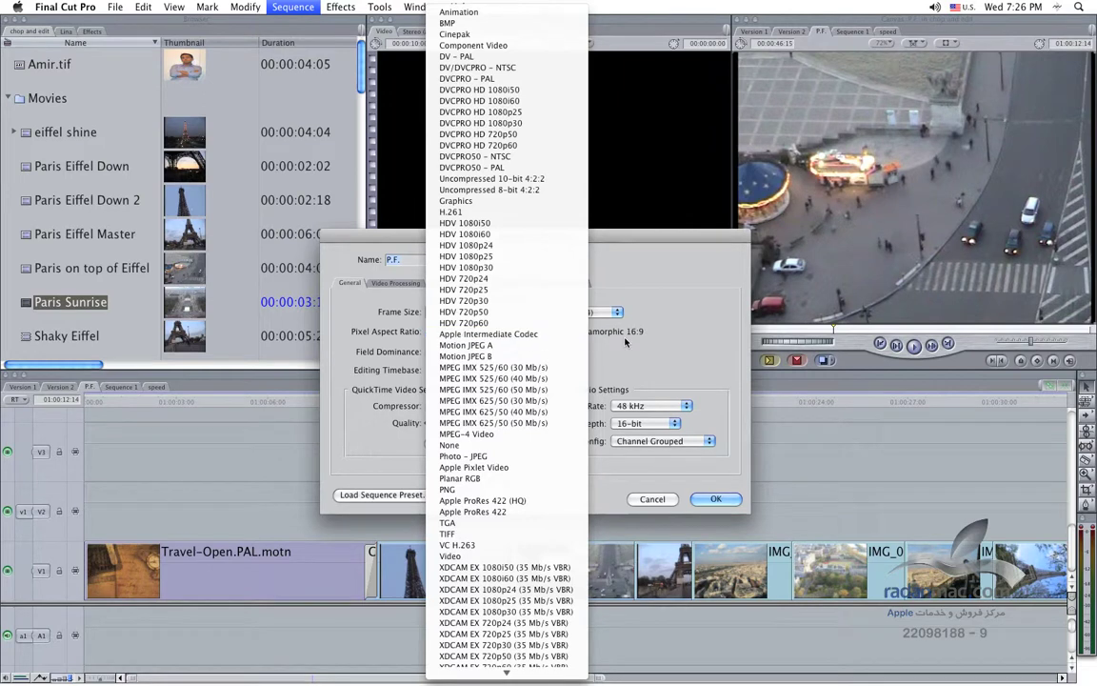
Step: Cancel the Apple Intermediate Codec change, keeping DV – PAL, and reopen P.F. Sequence Settings
left_click(528, 336)
left_click(715, 499)
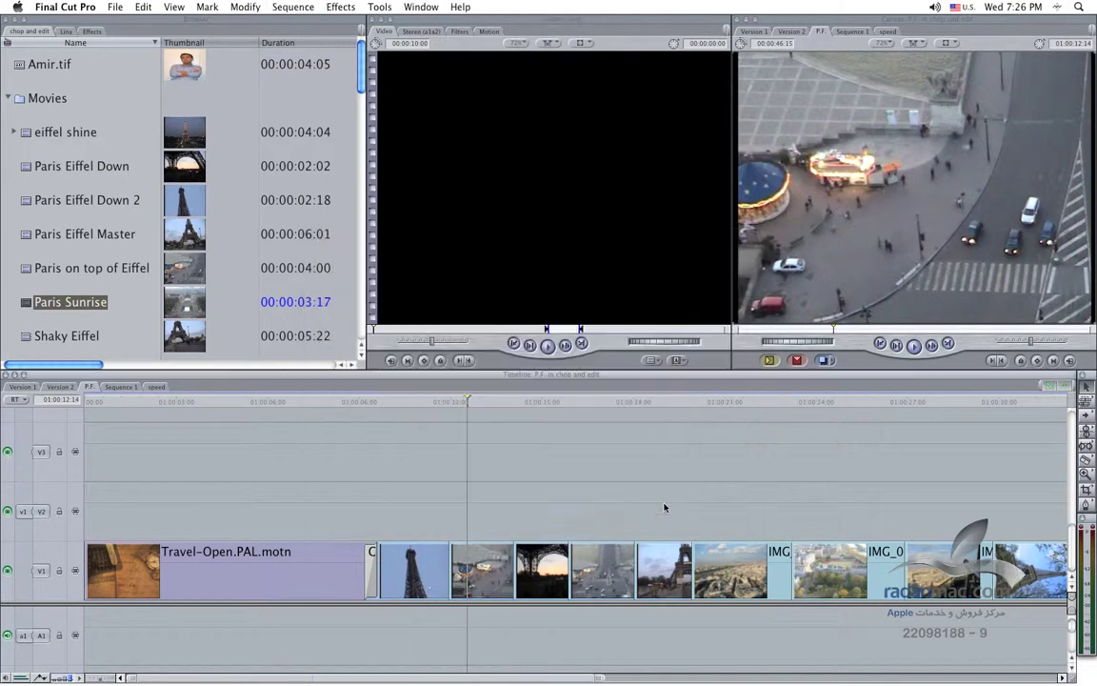
left_click(114, 7)
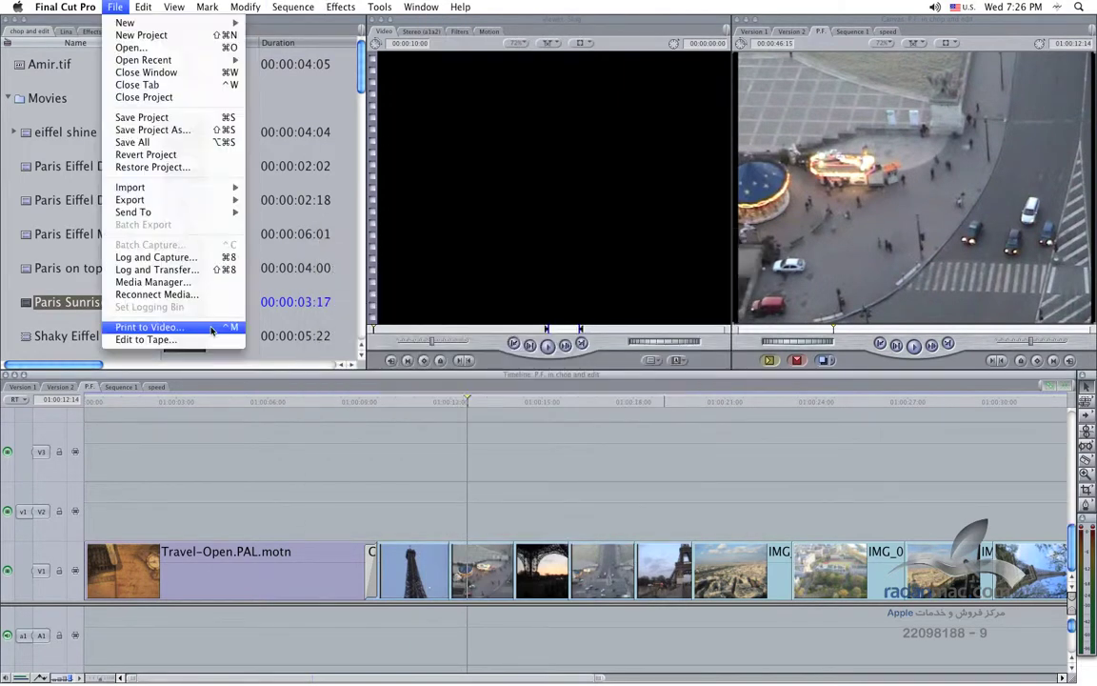
left_click(184, 258)
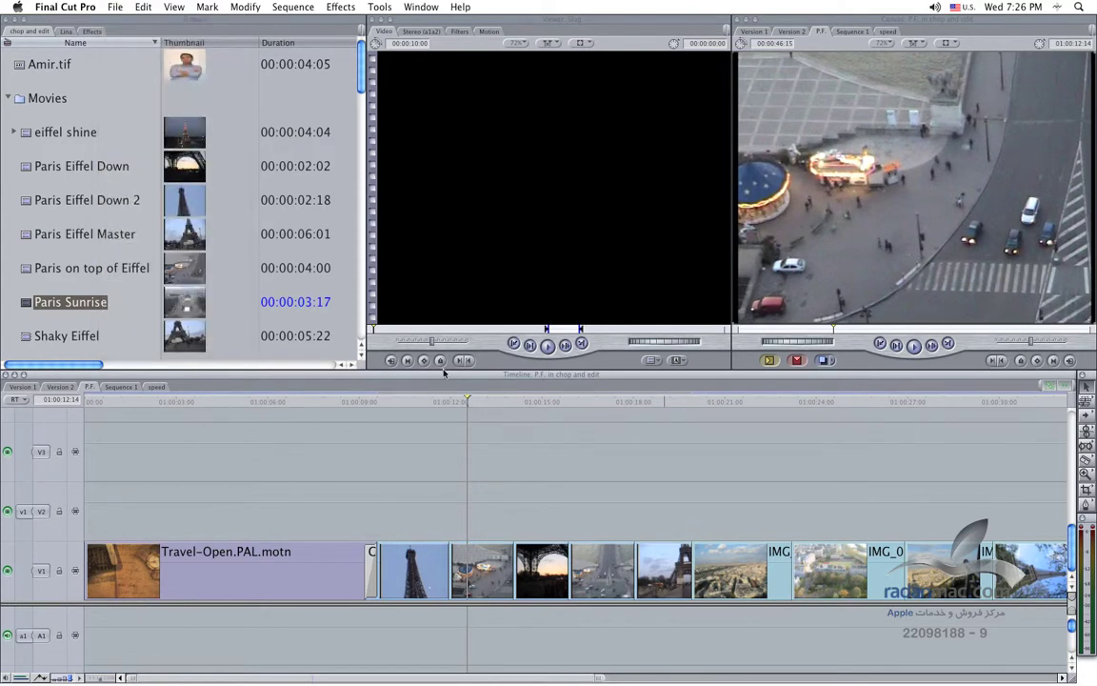
key("super+0")
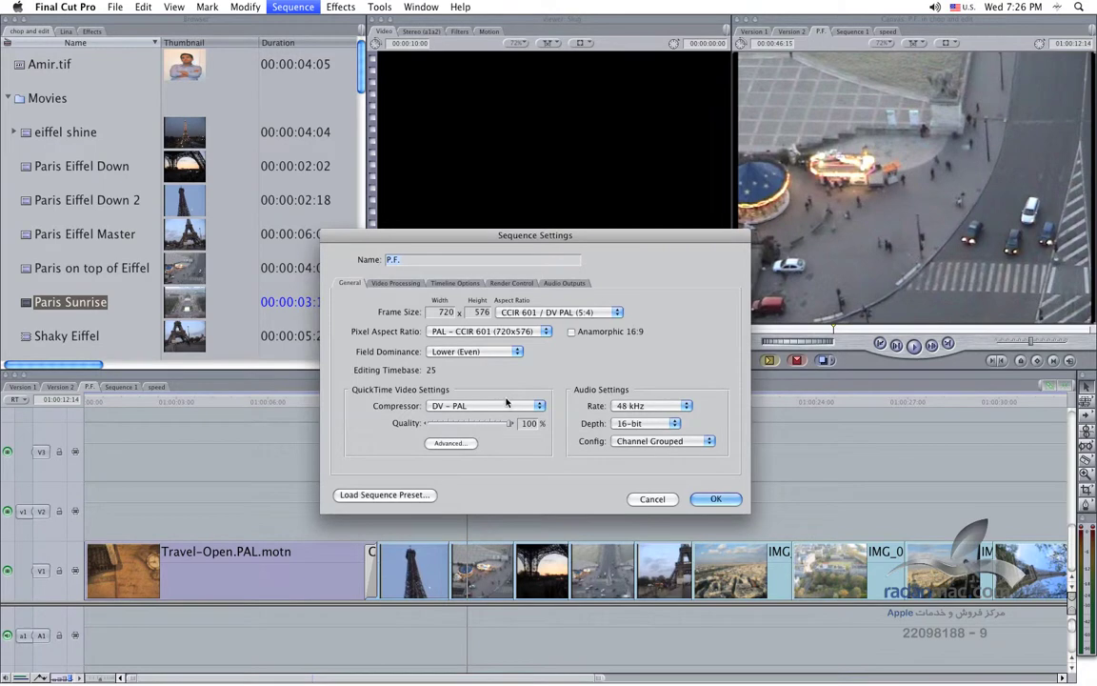
Step: Select Apple Intermediate Codec, try its HDV 720p and HDV 1080p presets, and cancel them
left_click(508, 405)
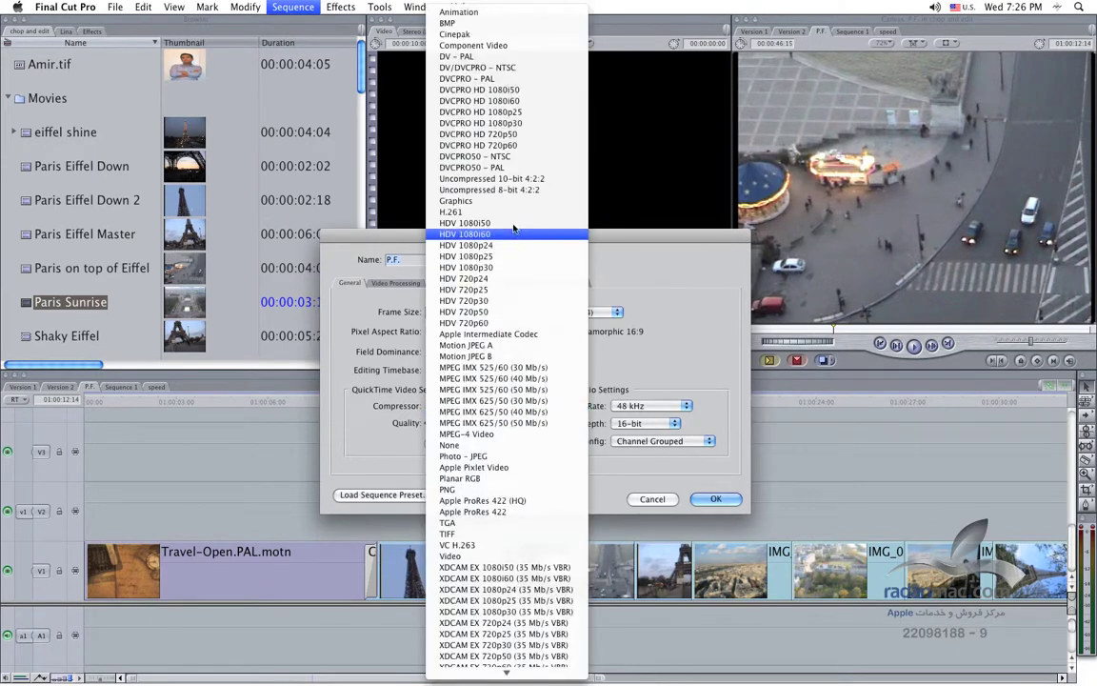
left_click(434, 370)
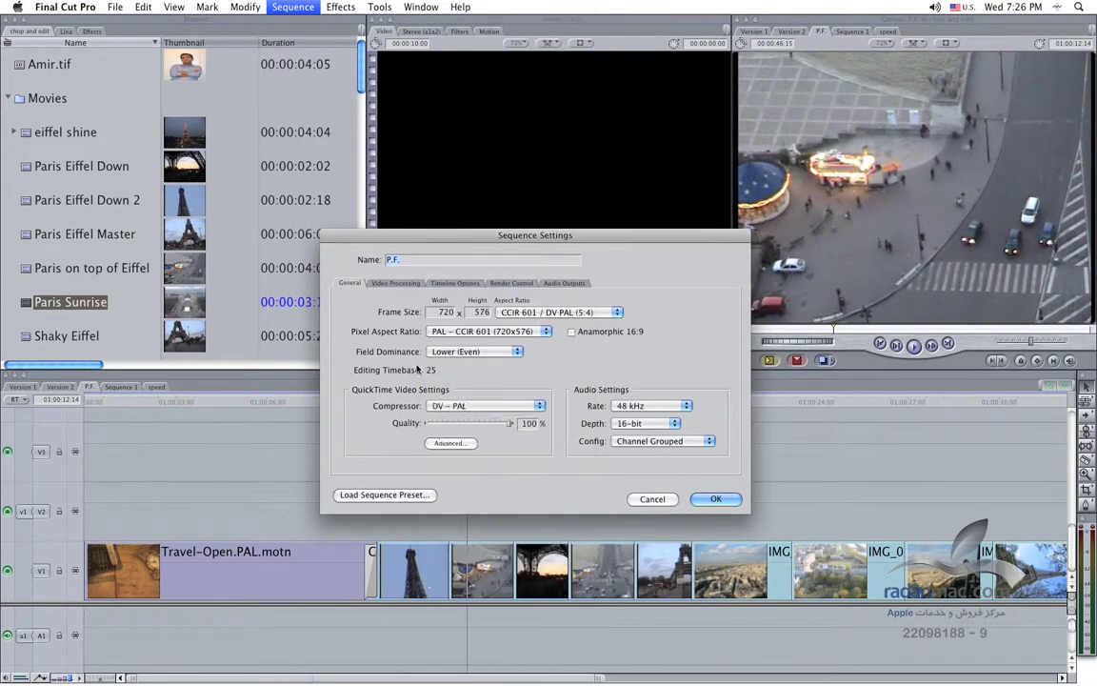
left_click(447, 443)
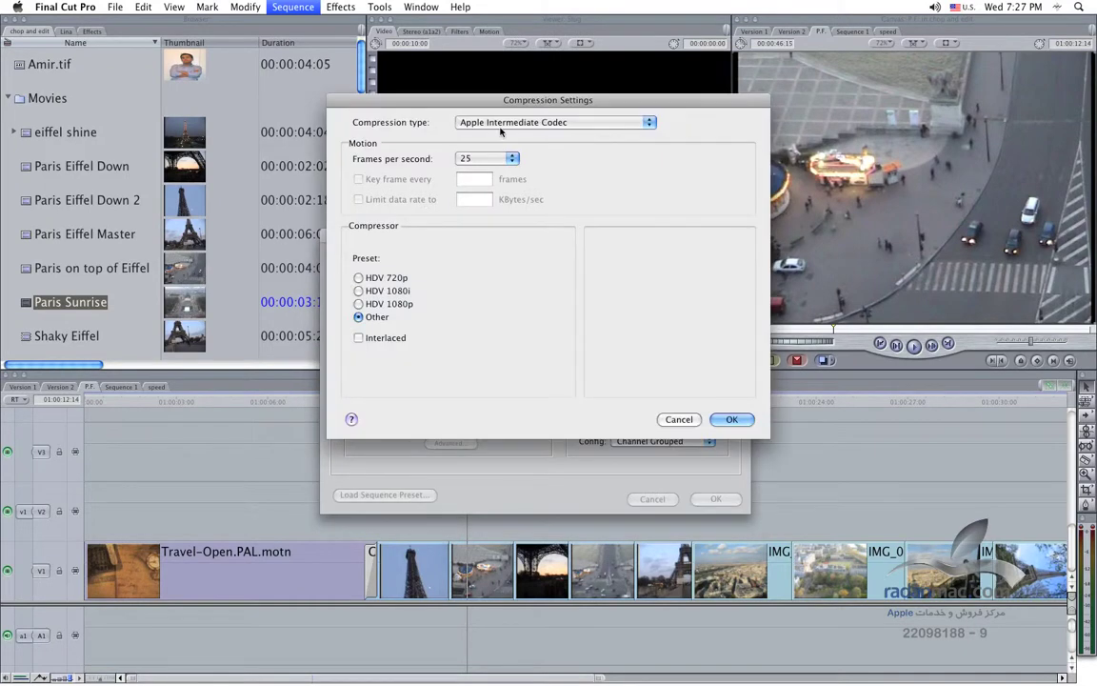
left_click_drag(501, 100, 755, 148)
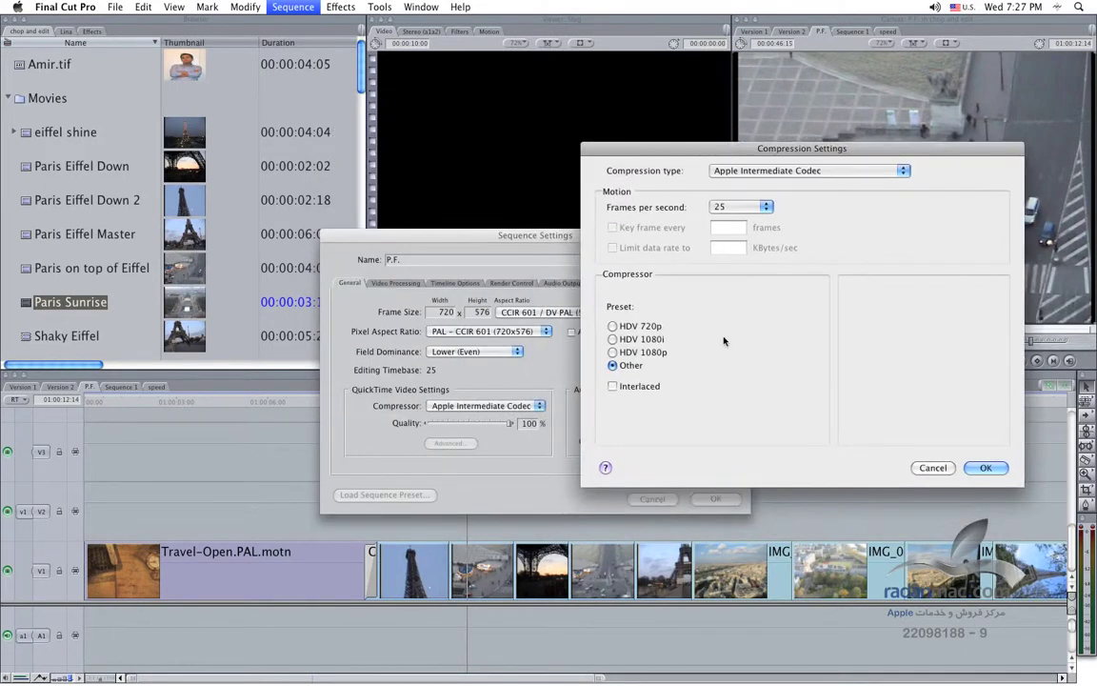
left_click(633, 326)
left_click(646, 354)
left_click(930, 468)
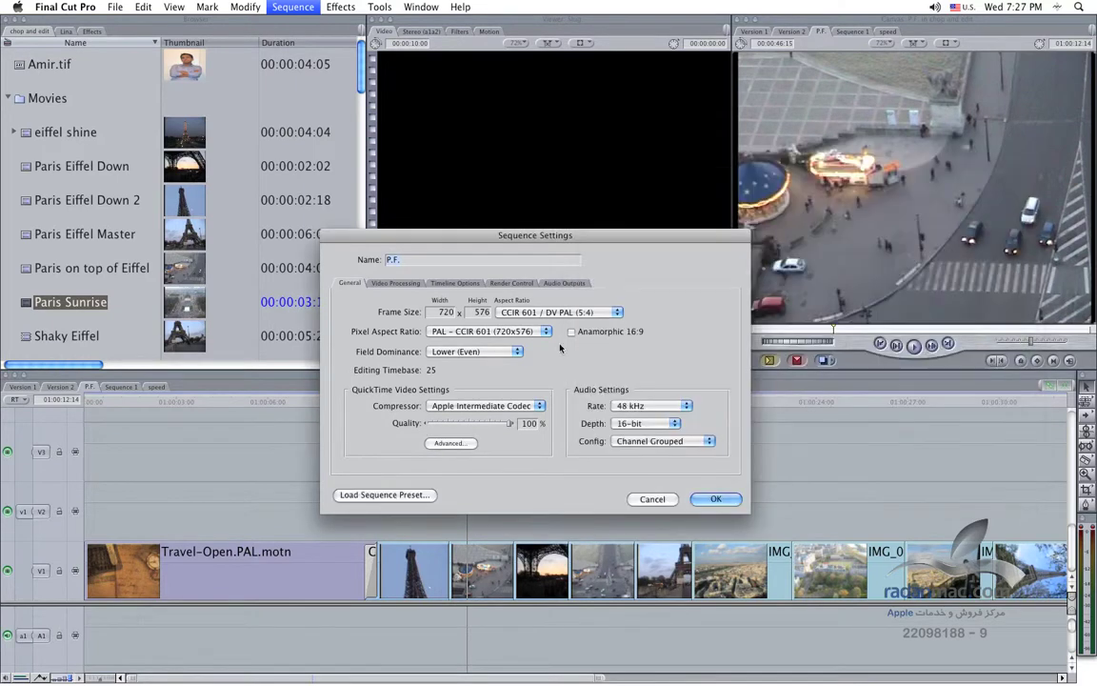
left_click_drag(565, 234, 555, 238)
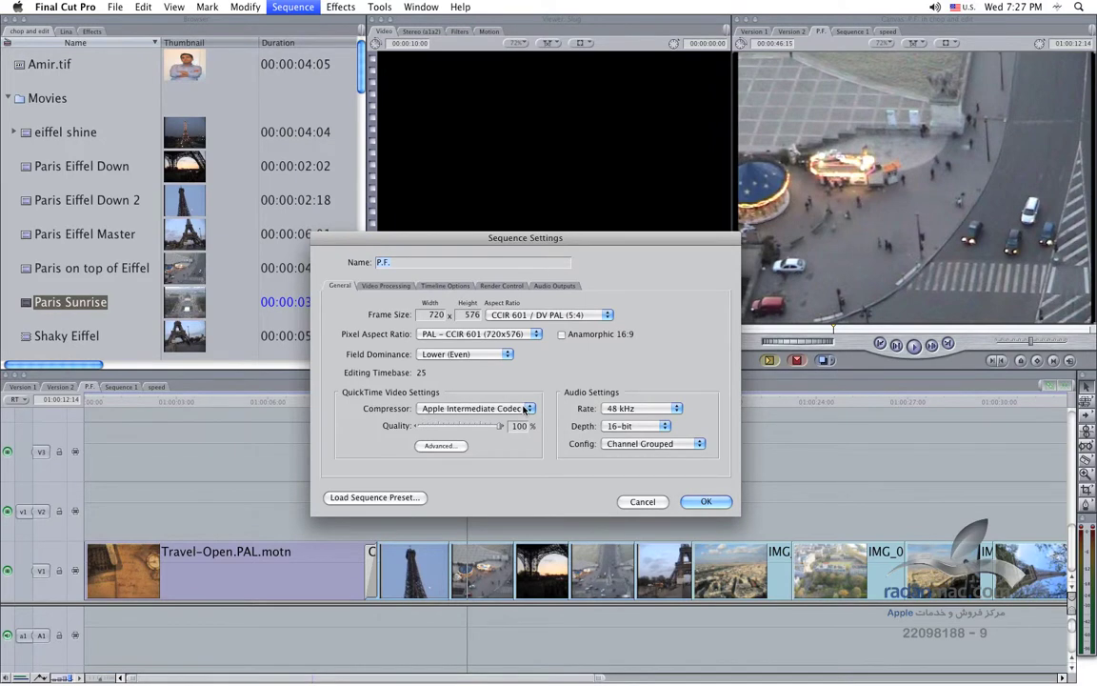
Step: Replace Apple Intermediate Codec with Apple ProRes 422 as the P.F. sequence compressor, rechecking the choice
left_click(524, 409)
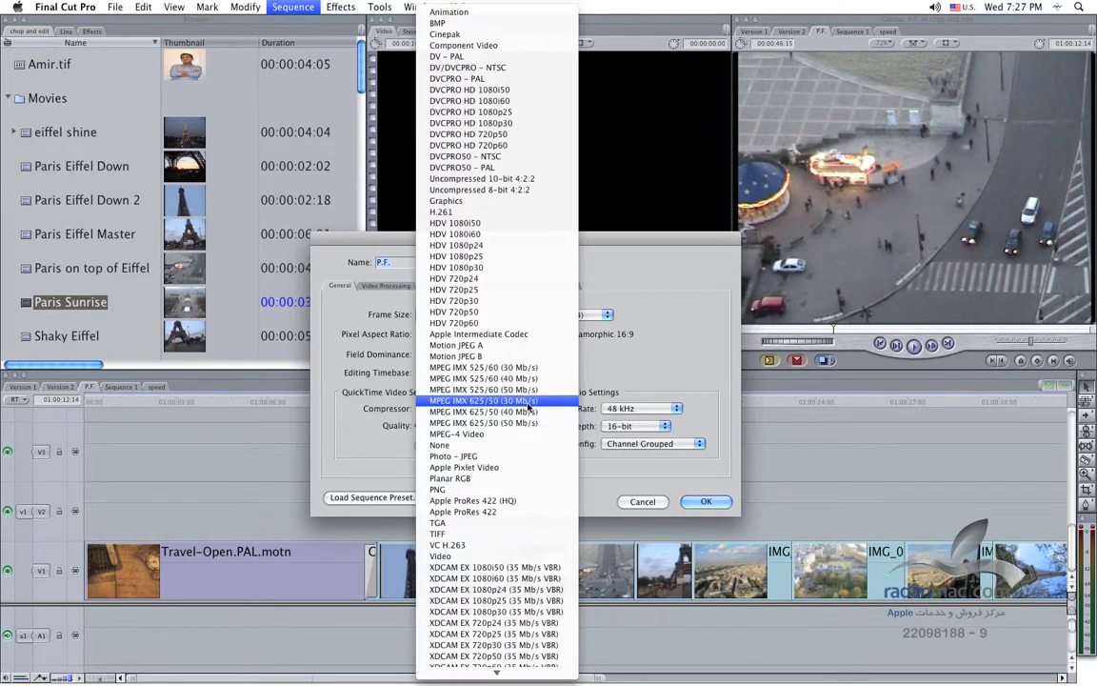
left_click(532, 512)
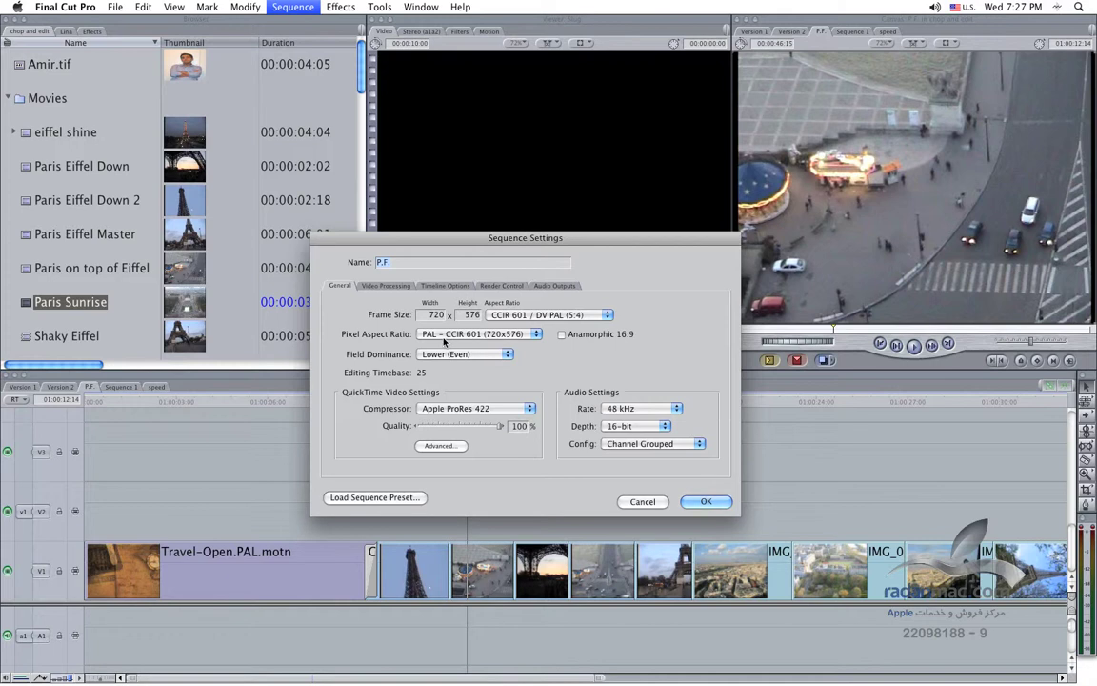
mouse_move(364, 246)
left_mouse_down()
mouse_move(322, 246)
mouse_move(374, 249)
left_mouse_up()
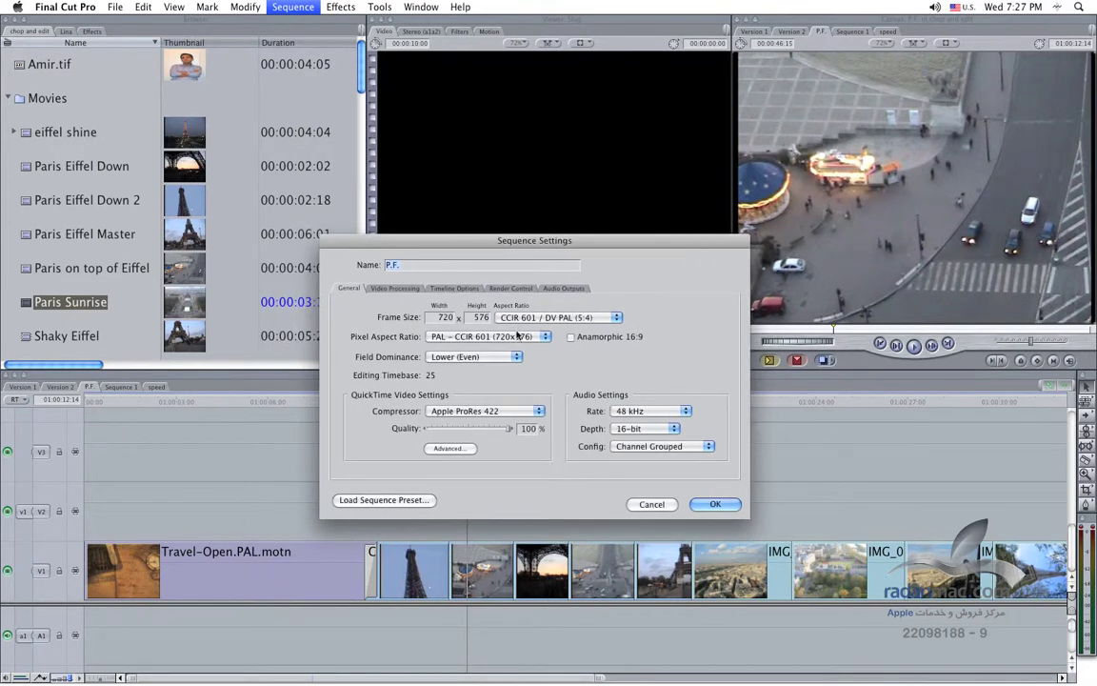
left_click(481, 411)
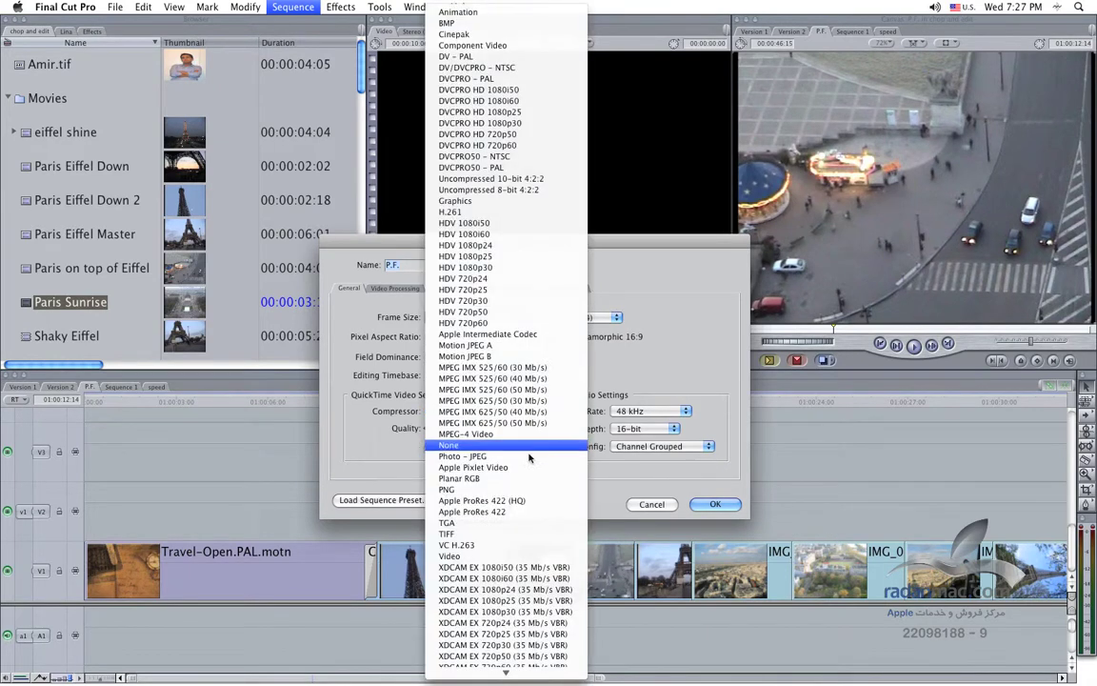
left_click(557, 511)
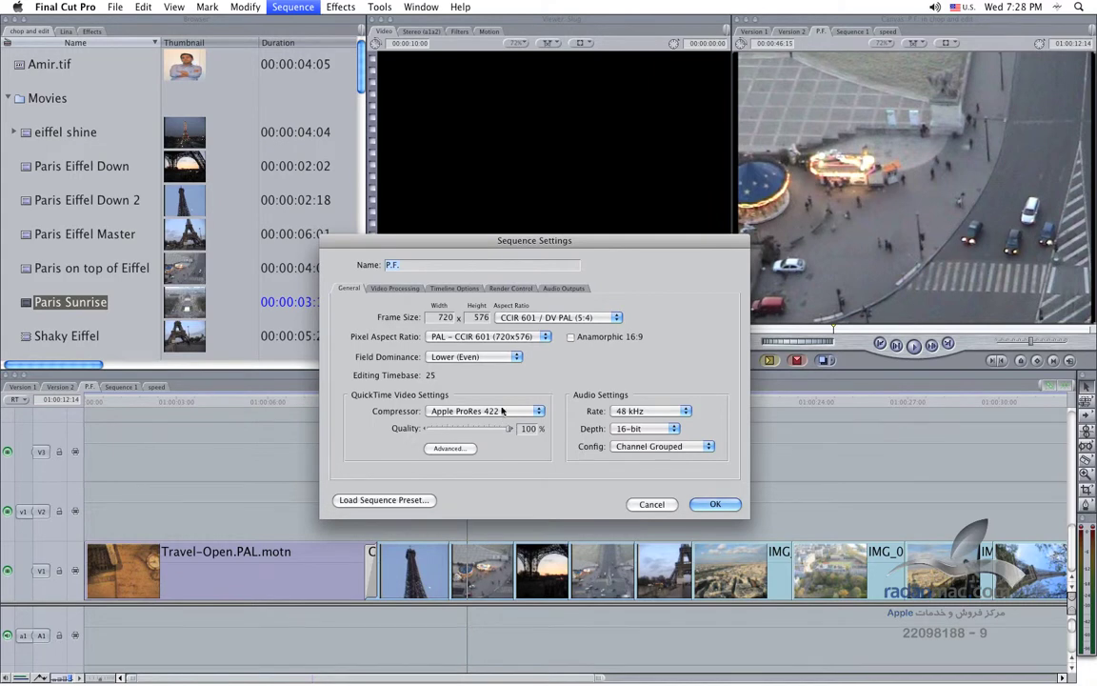
Step: Close the sequence settings and open the sit down clip in the Viewer
left_click(638, 502)
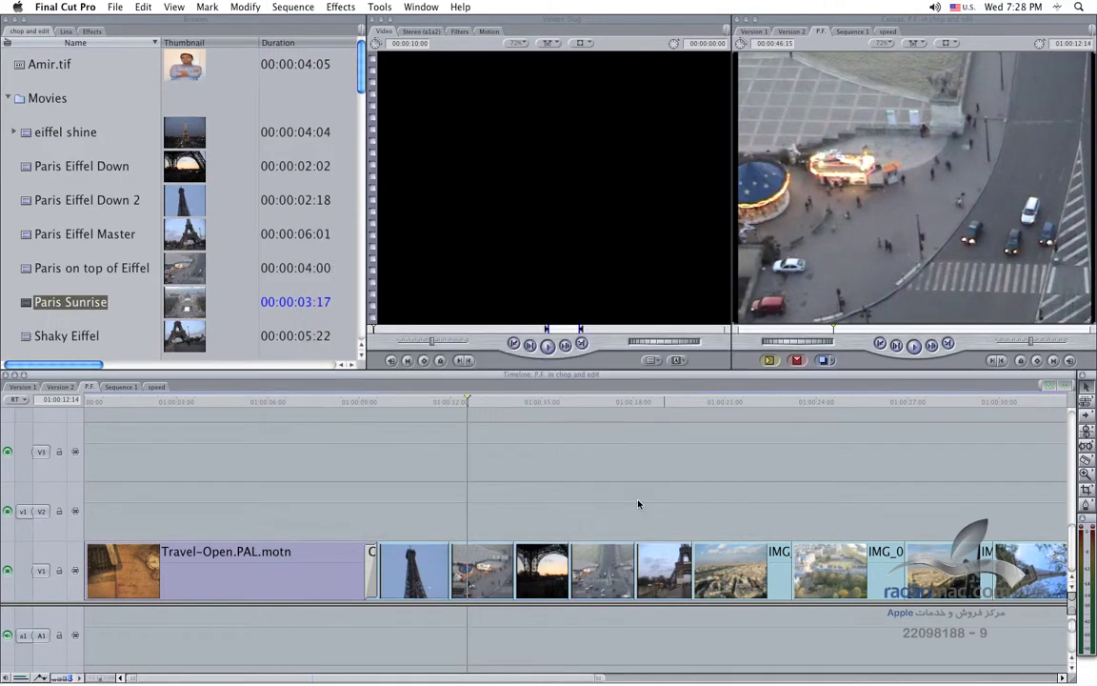
left_click(65, 30)
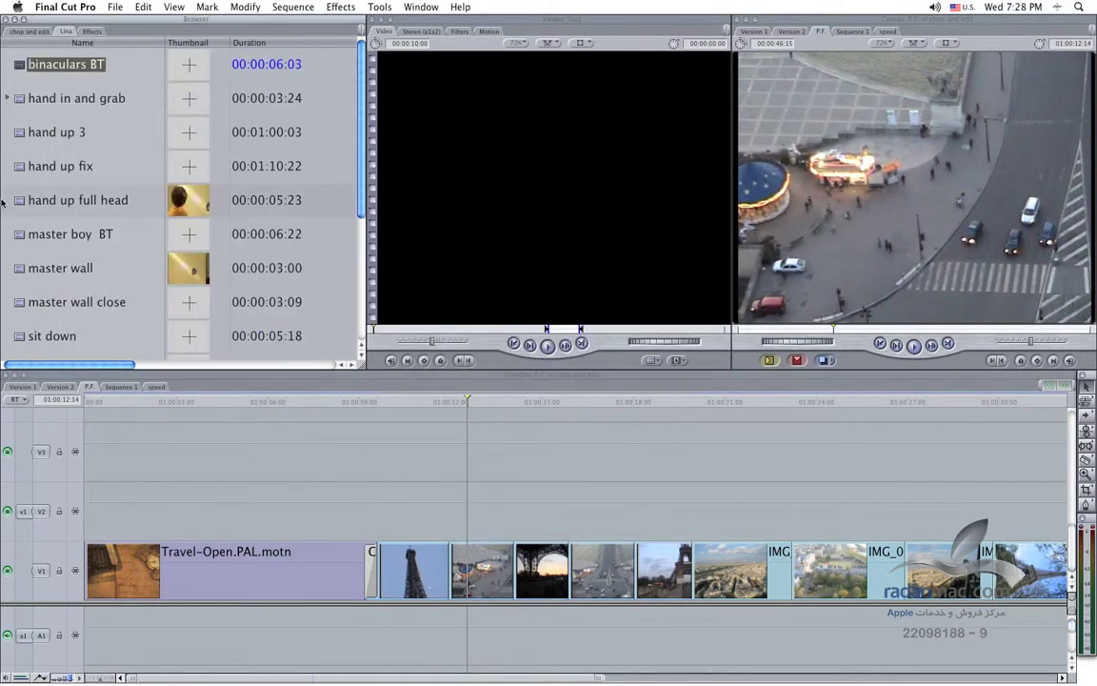
left_click(20, 136)
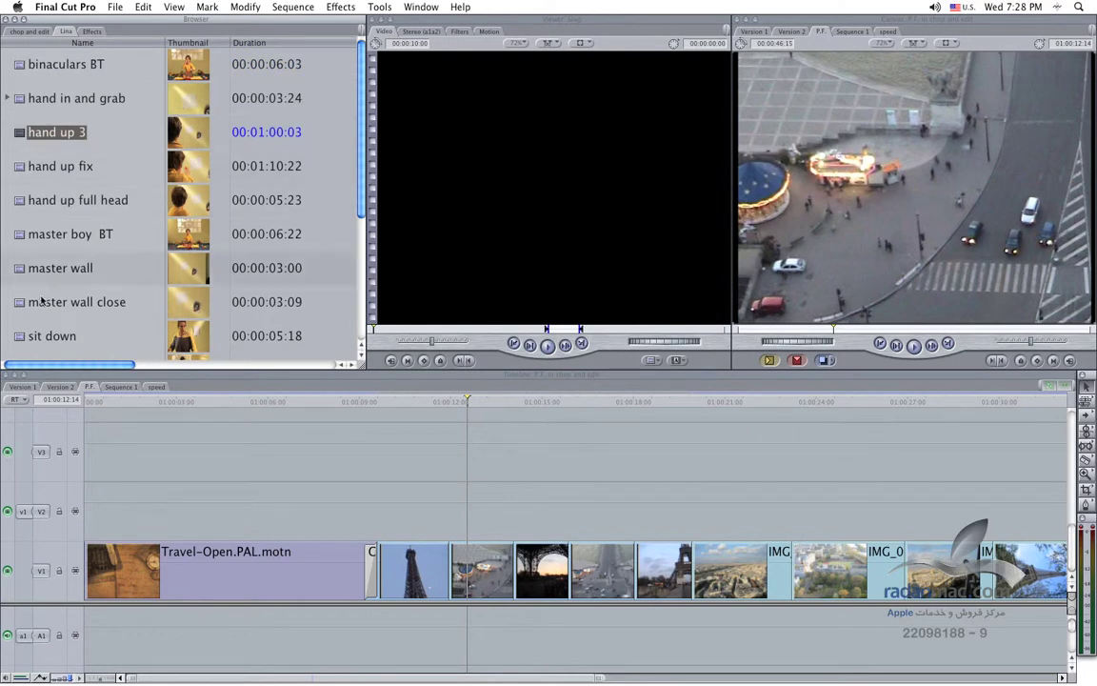
left_click(21, 335)
key("Return")
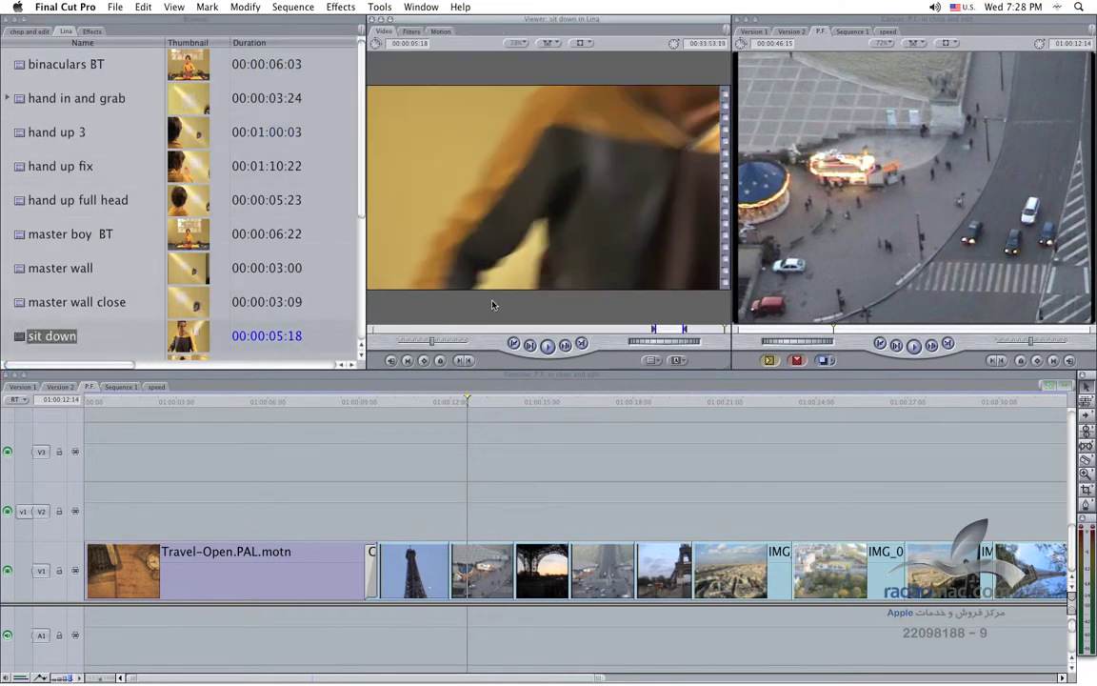
left_click_drag(522, 330, 452, 329)
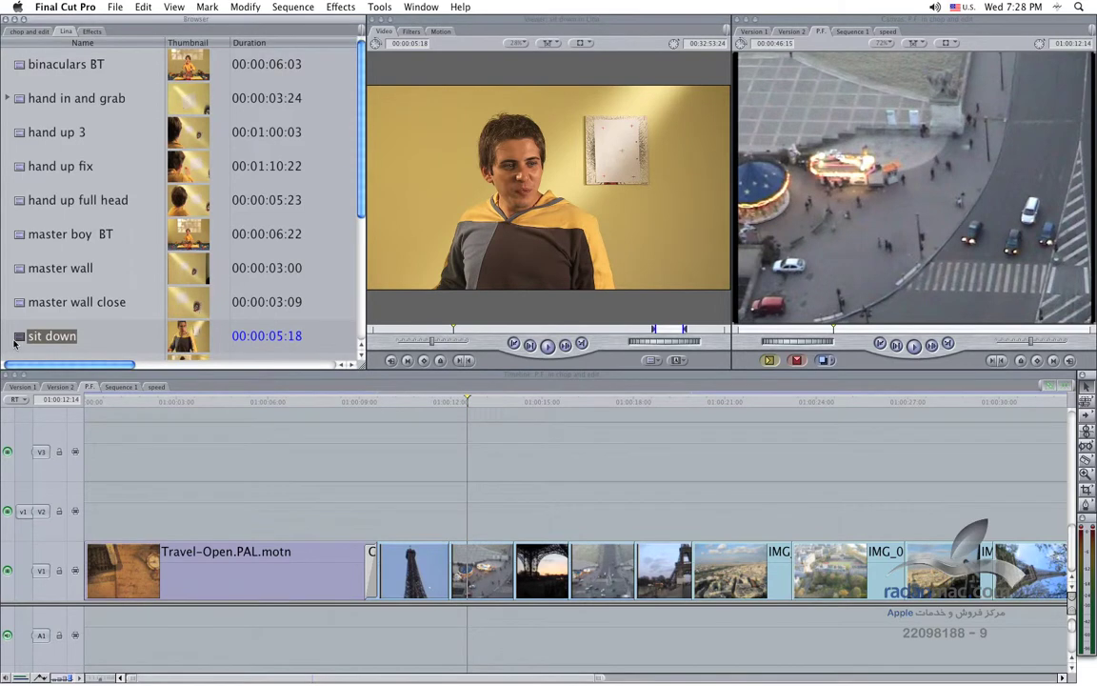
Step: Check the sit down clip's format in Item Properties: DVCPRO HD 1080p25, 1440x1080, 25 fps
scroll(14, 343, "down", 1)
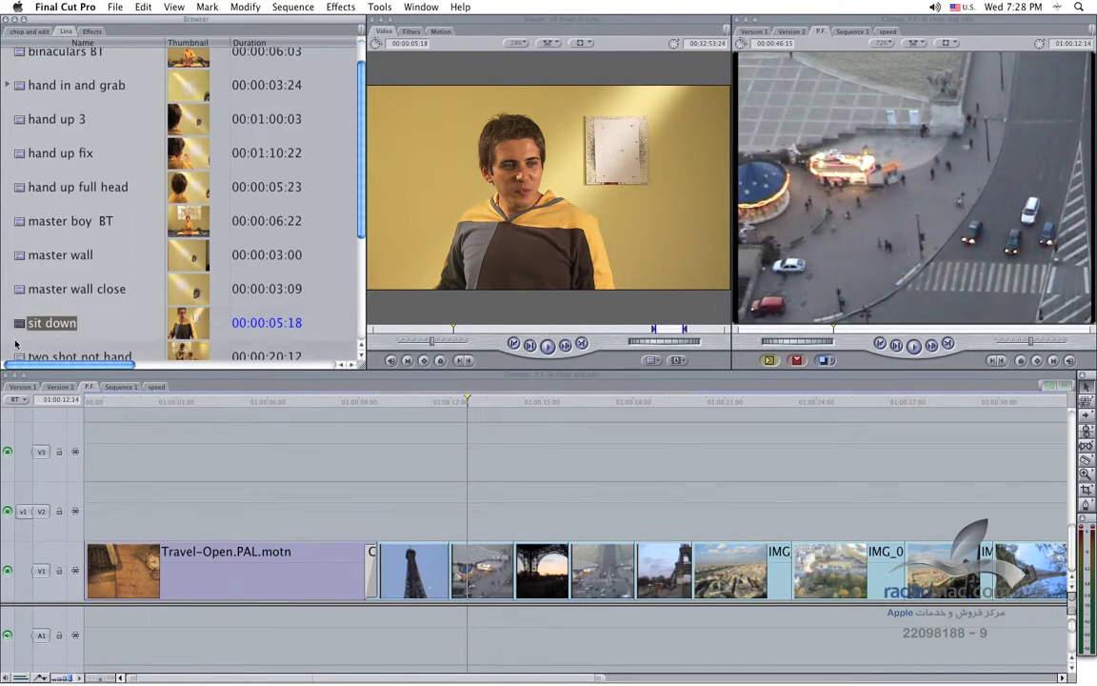
key("super+9")
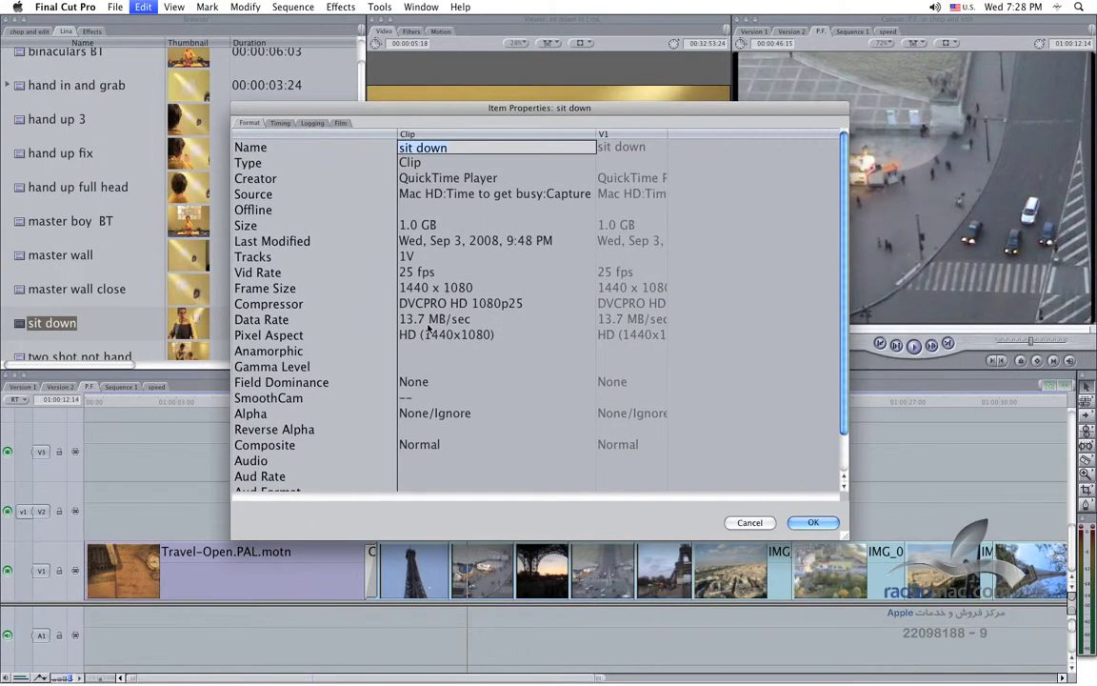
left_click(419, 308)
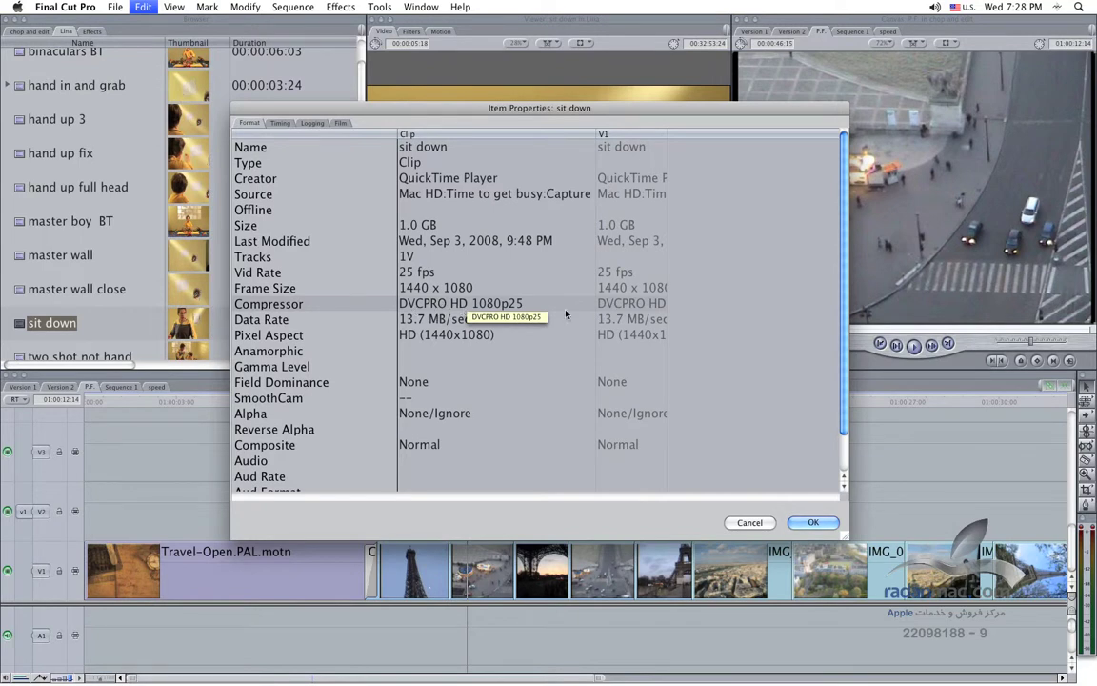
left_click(736, 522)
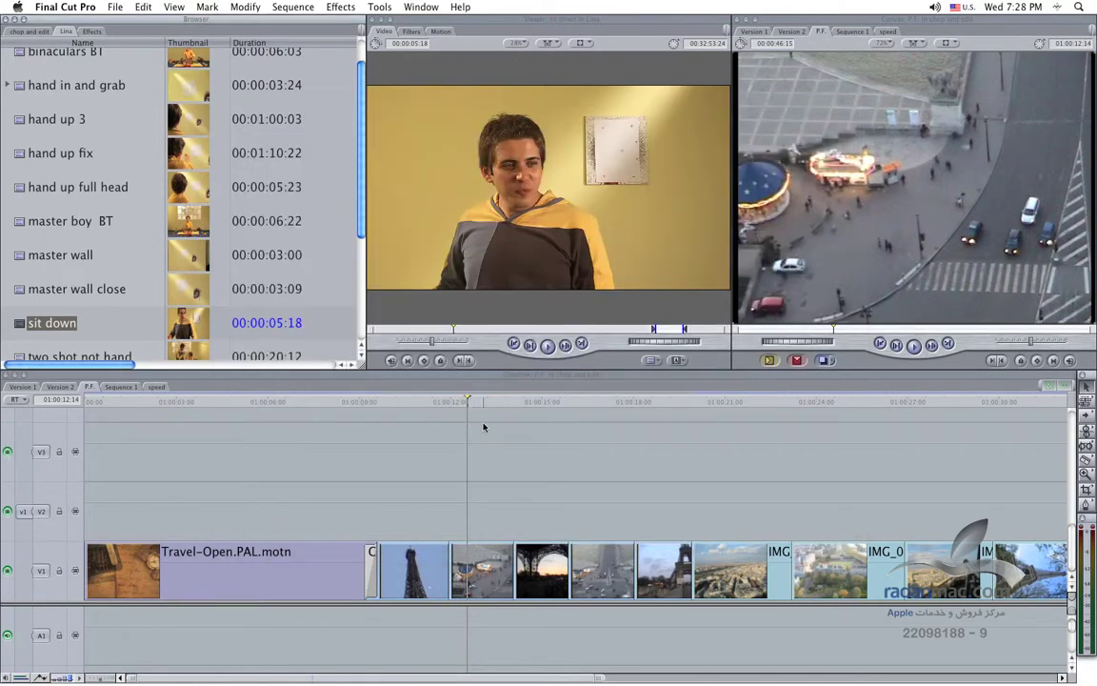
Step: Reopen the P.F. sequence settings and set the compressor to Apple ProRes 422
left_click(545, 376)
key("super+0")
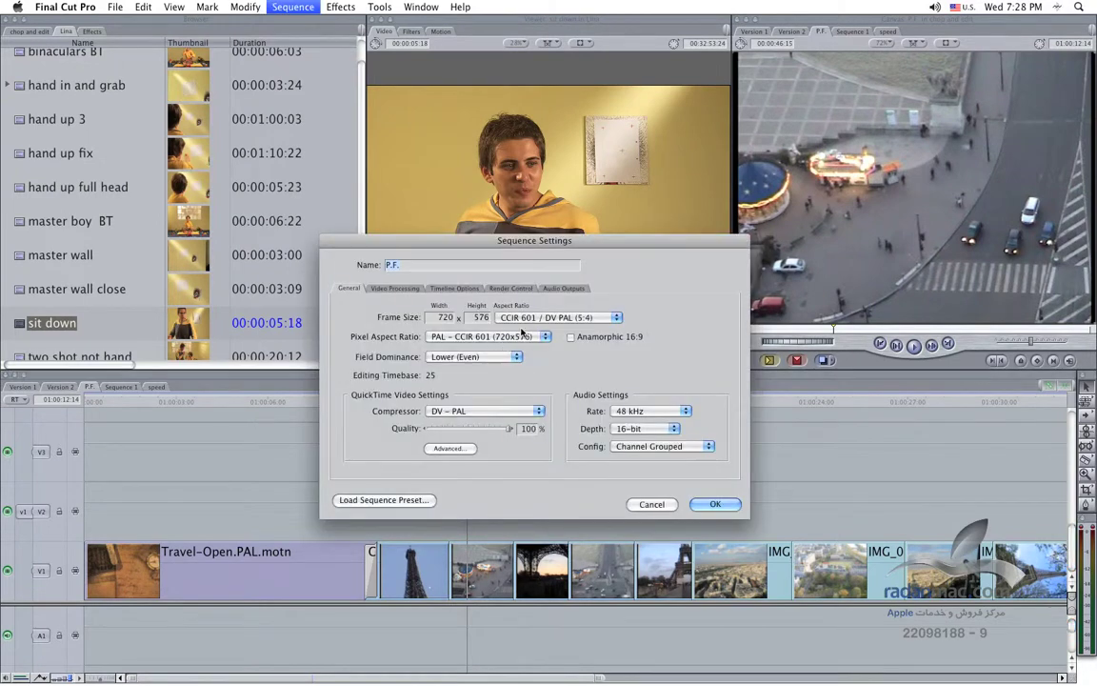
left_click(486, 411)
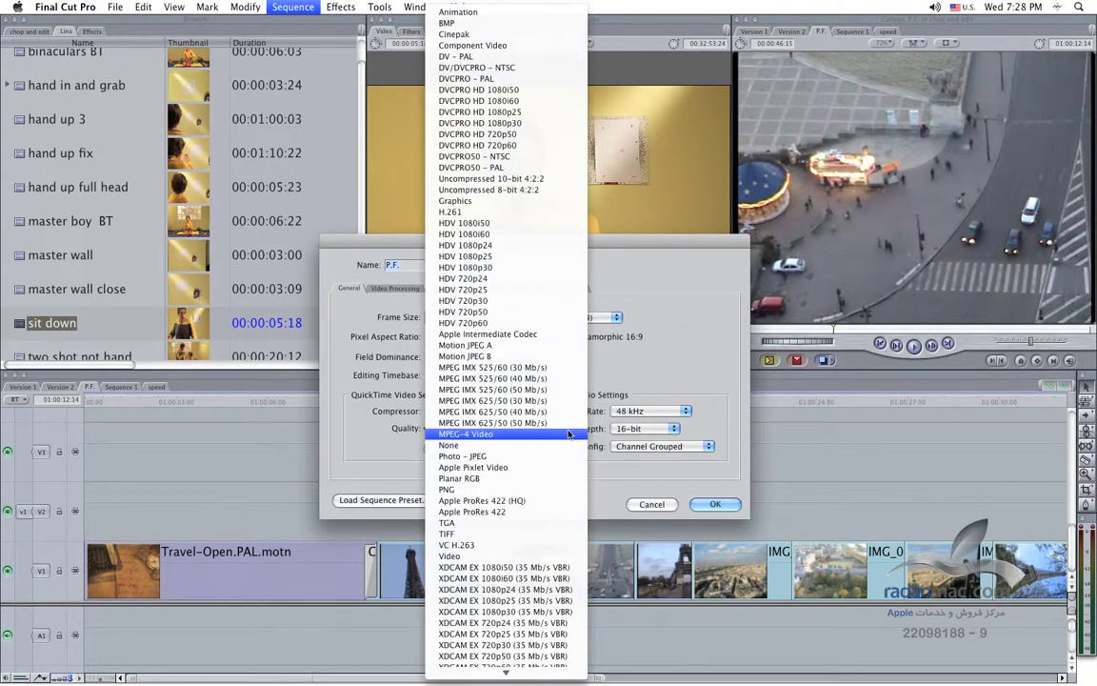
left_click(540, 515)
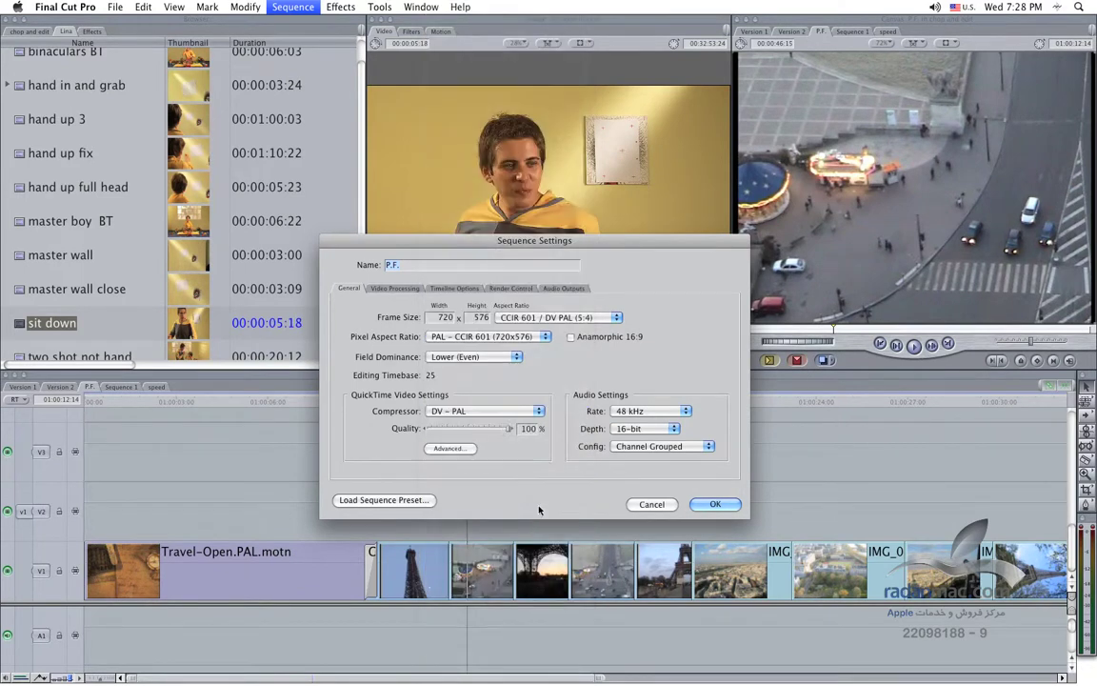
Step: Review the advanced compression settings, then cancel them without changes
left_click(466, 452)
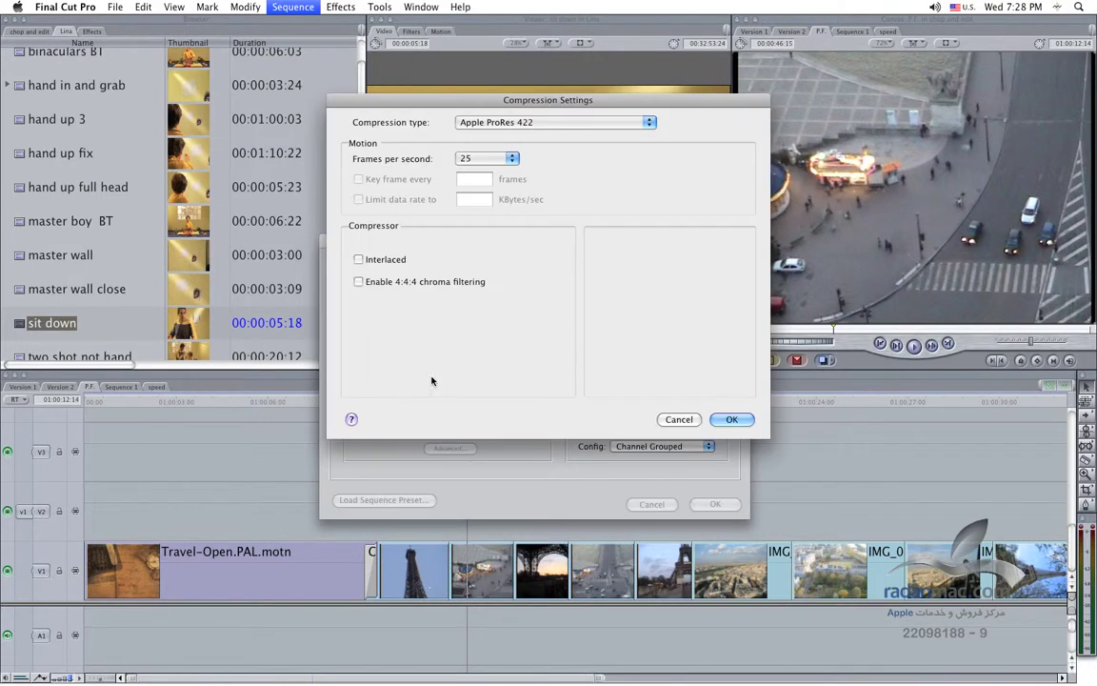
left_click_drag(385, 112, 481, 294)
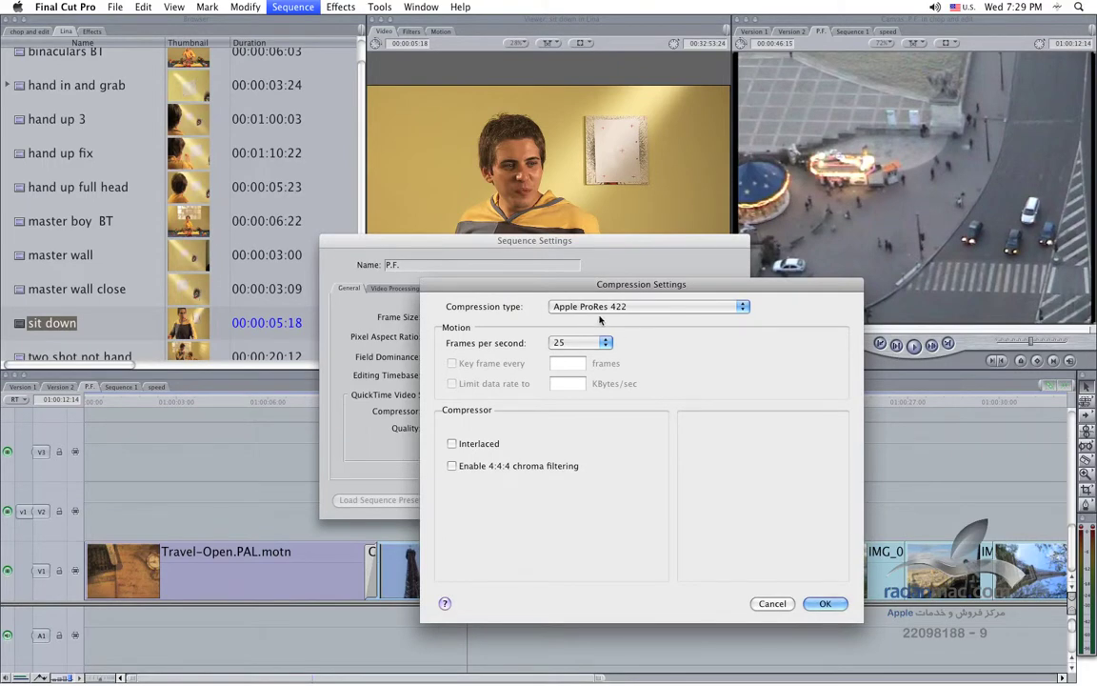
left_click_drag(536, 287, 529, 288)
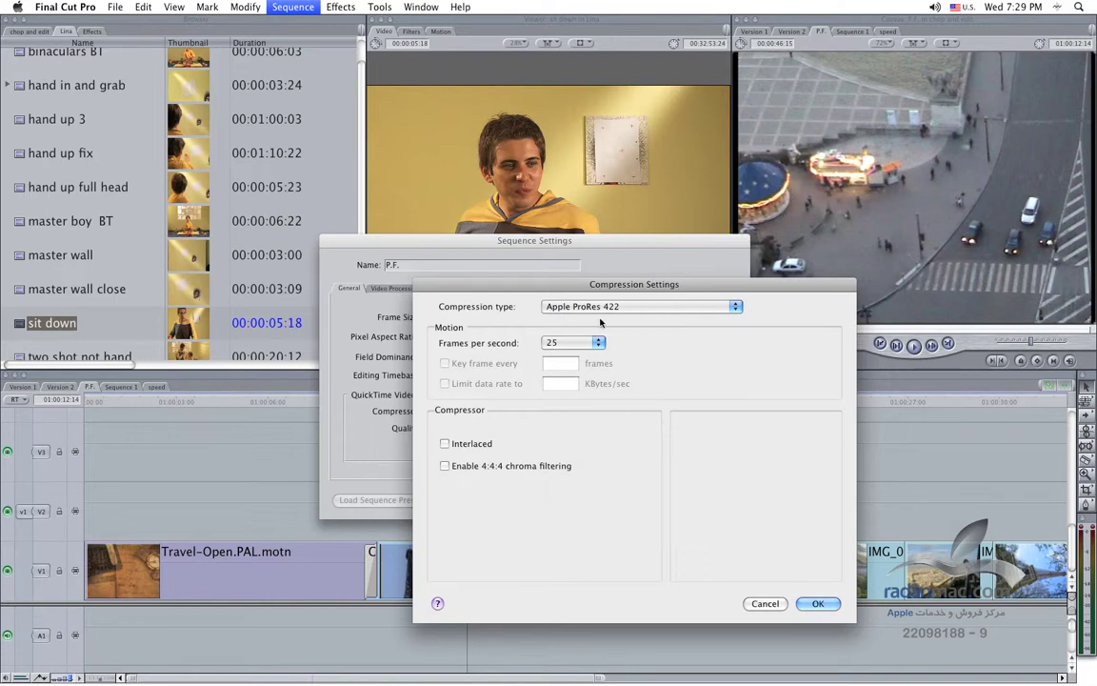
mouse_move(515, 285)
left_mouse_down()
mouse_move(558, 286)
mouse_move(572, 301)
left_mouse_up()
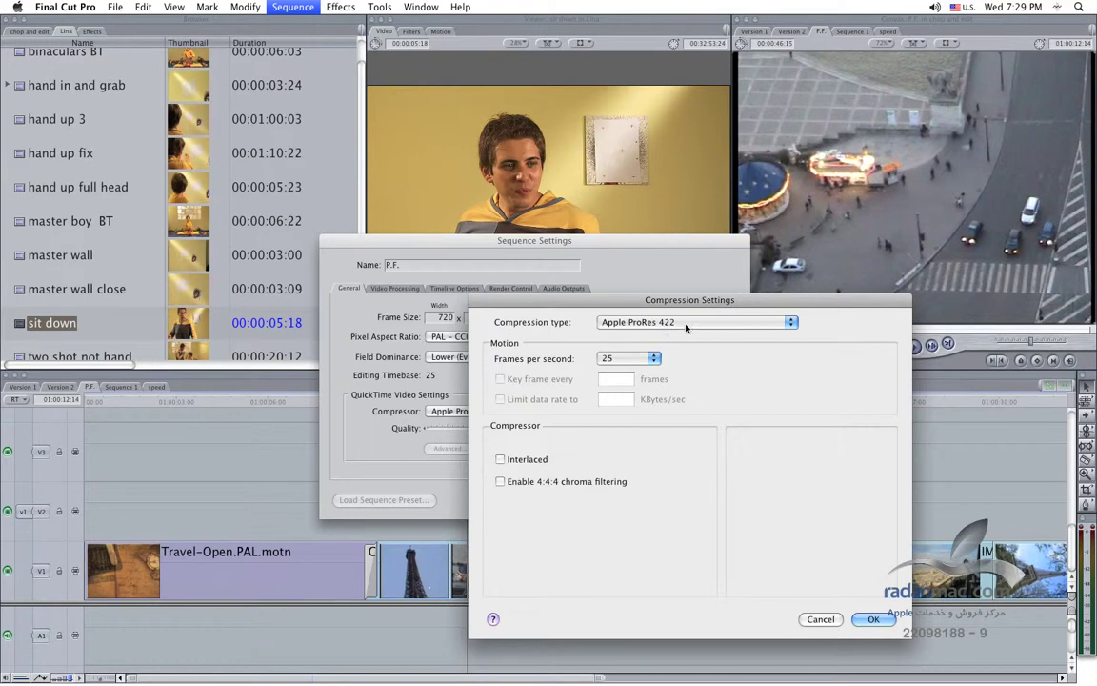
left_click(813, 618)
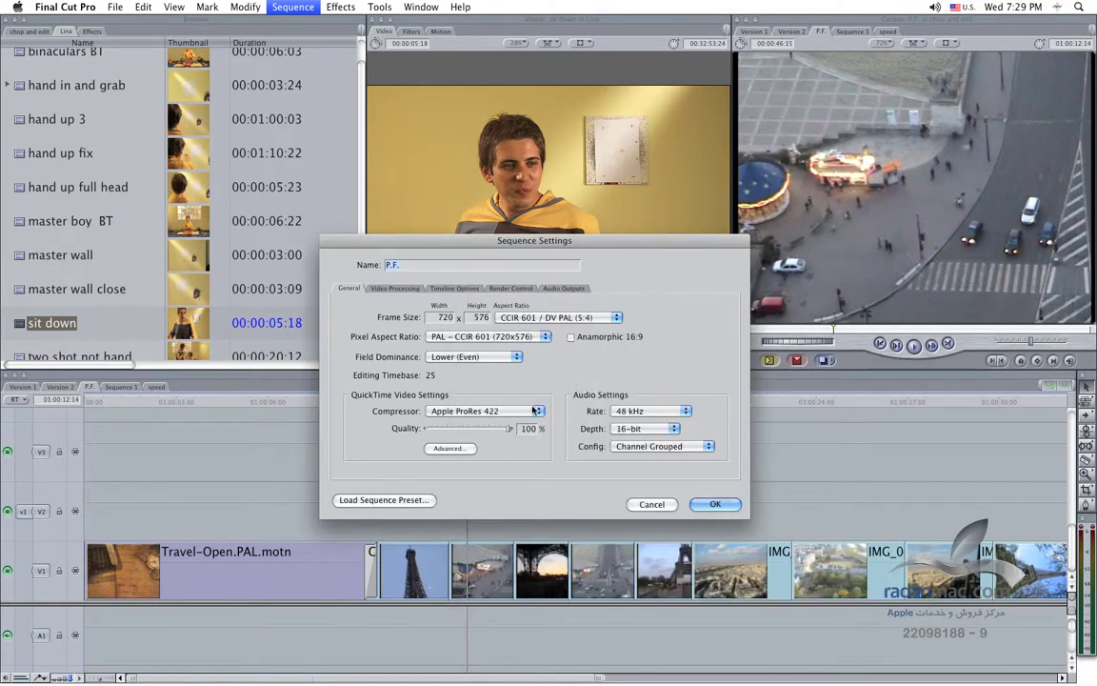
Step: Switch the P.F. sequence compressor from Apple ProRes 422 to Apple ProRes 422 (HQ)
left_click(536, 411)
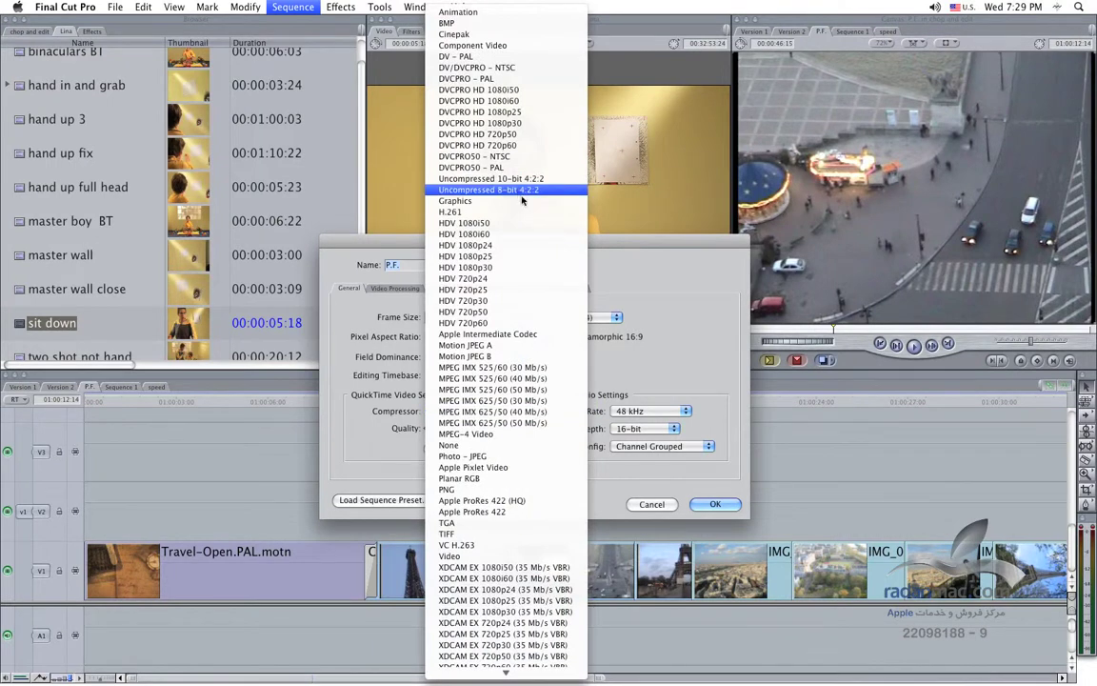
left_click(523, 511)
left_click_drag(643, 251, 501, 309)
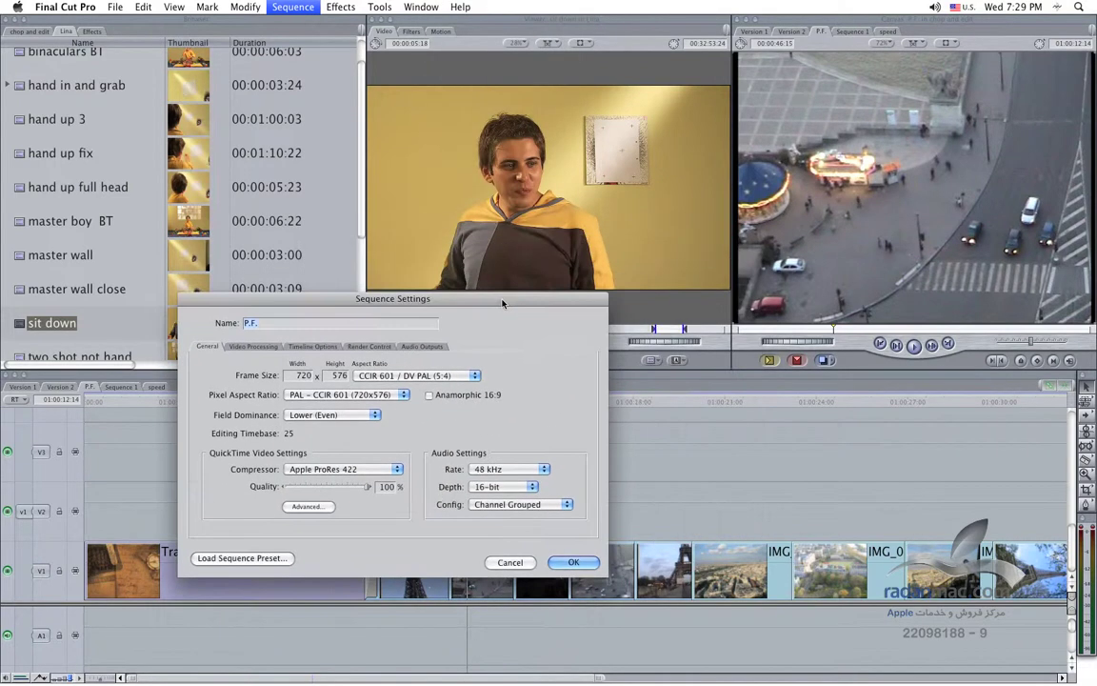
left_click(398, 471)
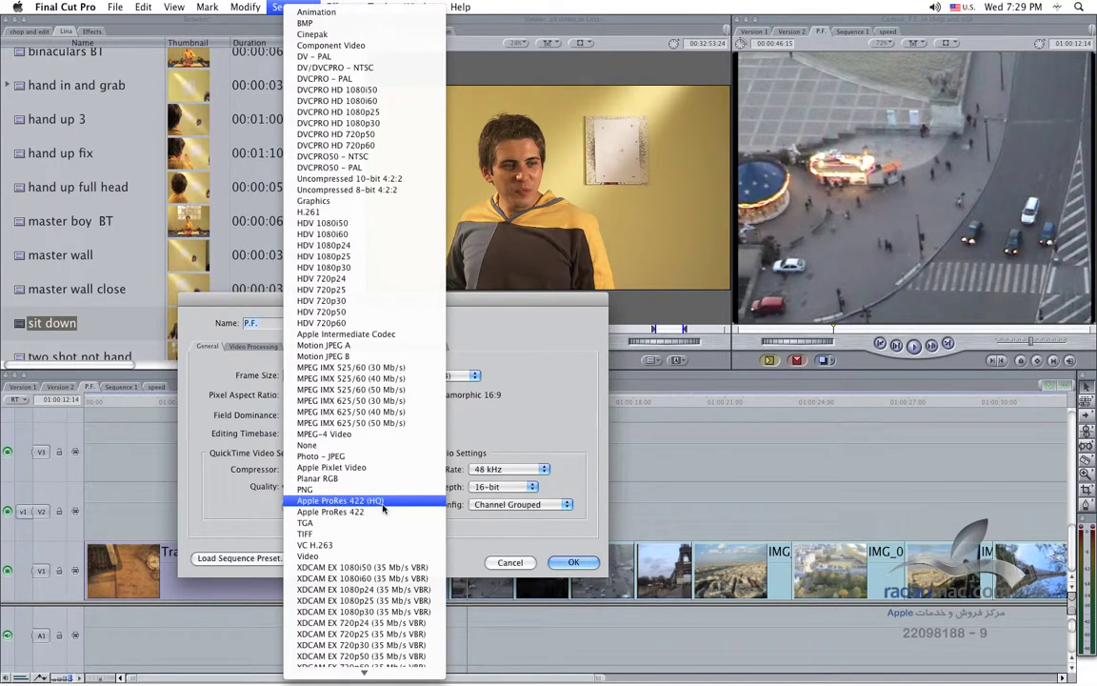
left_click(383, 509)
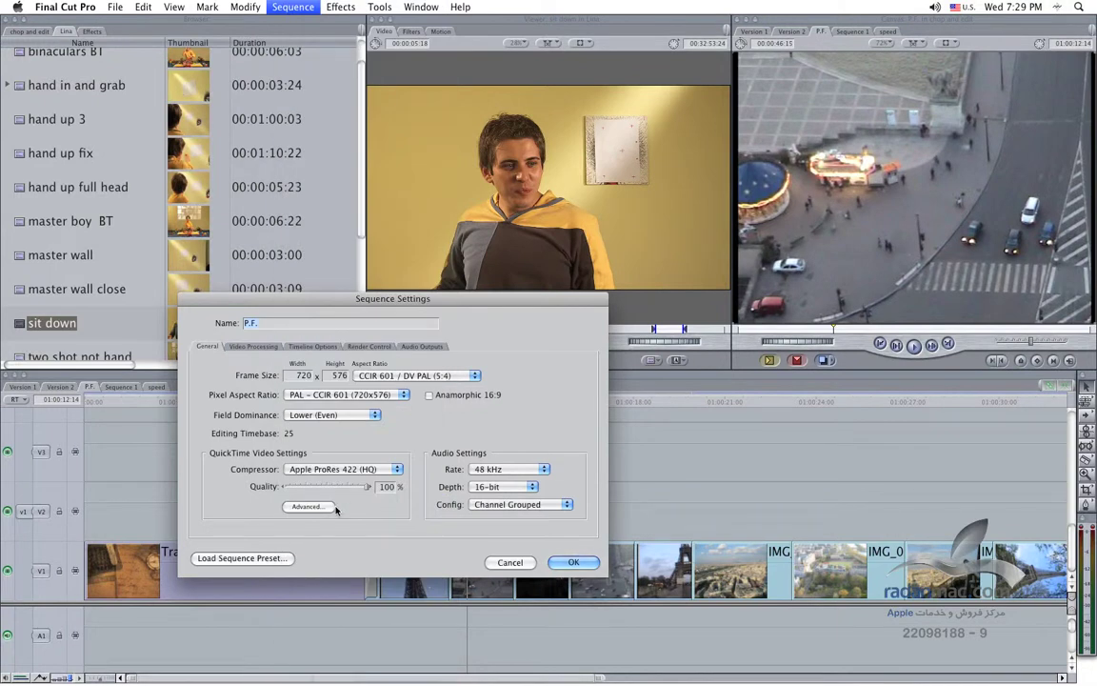
Step: Confirm Apple ProRes 422 (HQ) as the compression type in the advanced settings and accept
left_click(332, 507)
left_click_drag(417, 101, 402, 271)
left_click(632, 288)
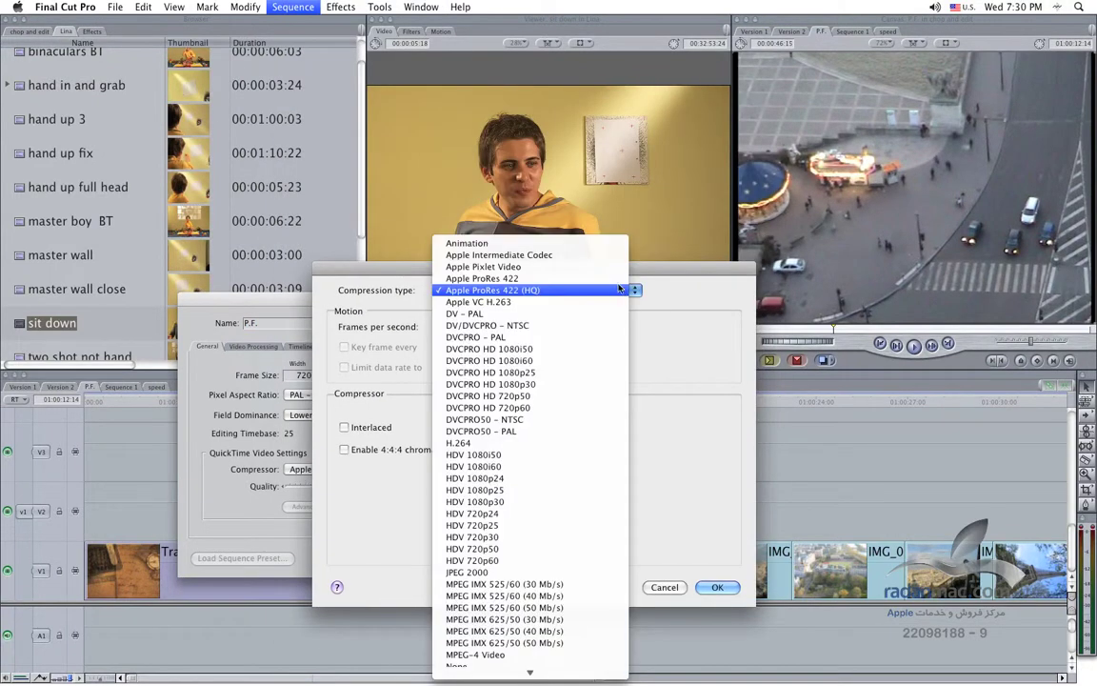
left_click(621, 278)
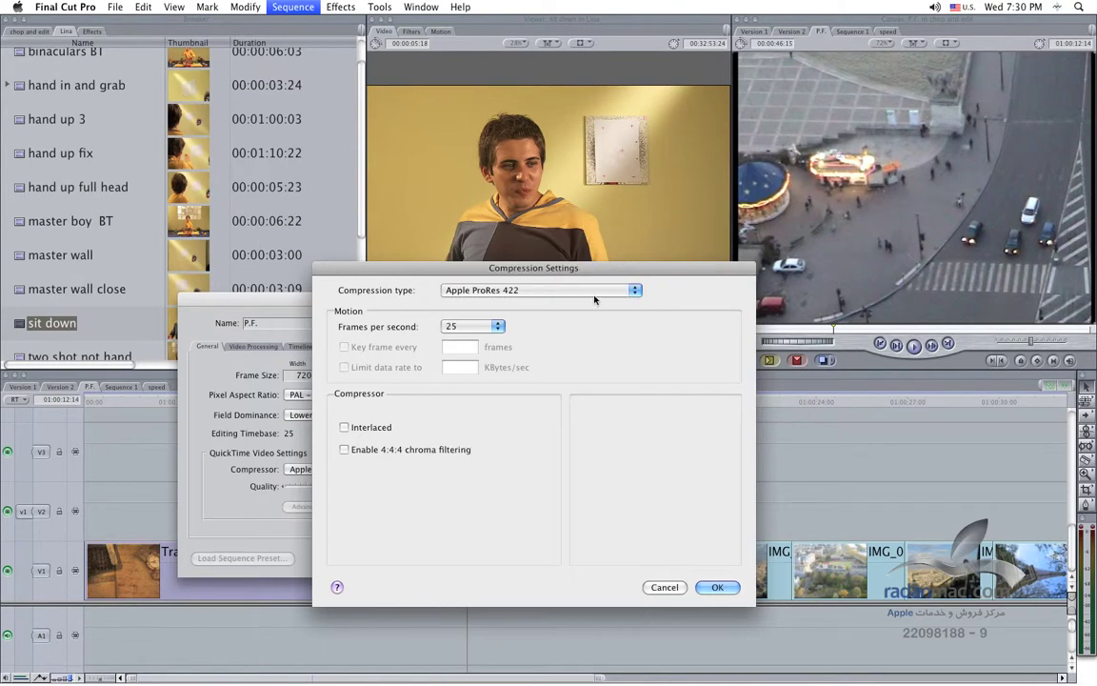
left_click(594, 291)
left_click(596, 302)
left_click_drag(448, 268, 359, 293)
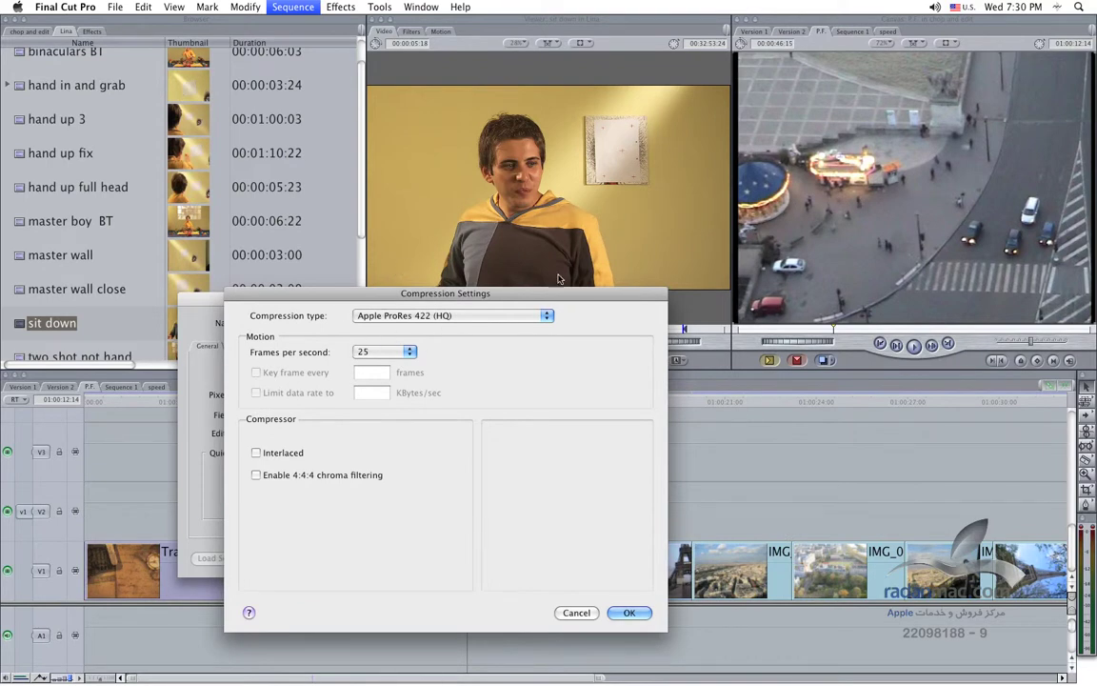
left_click(282, 478)
left_click(629, 613)
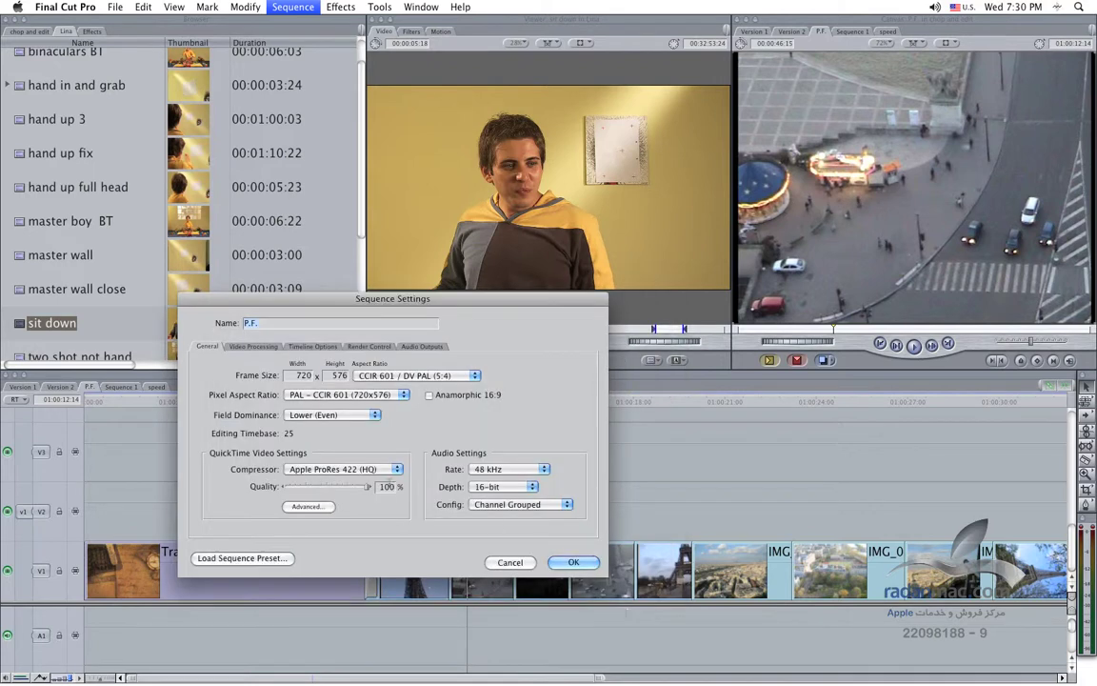
left_click(343, 469)
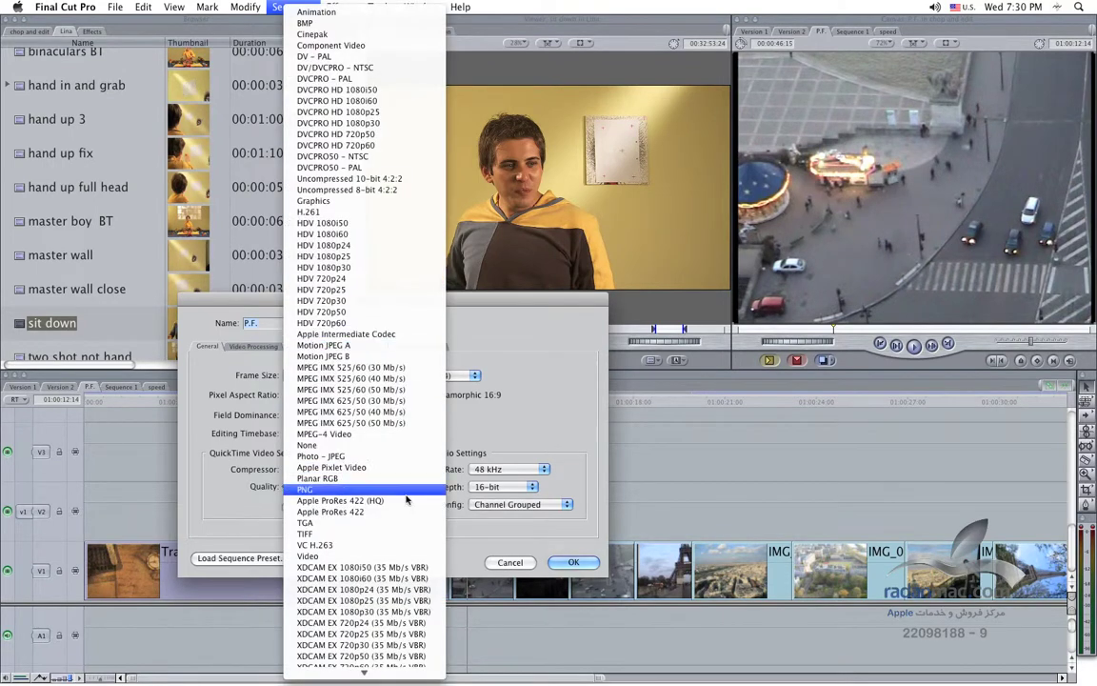
left_click(343, 500)
left_click_drag(491, 302, 468, 310)
left_click(349, 479)
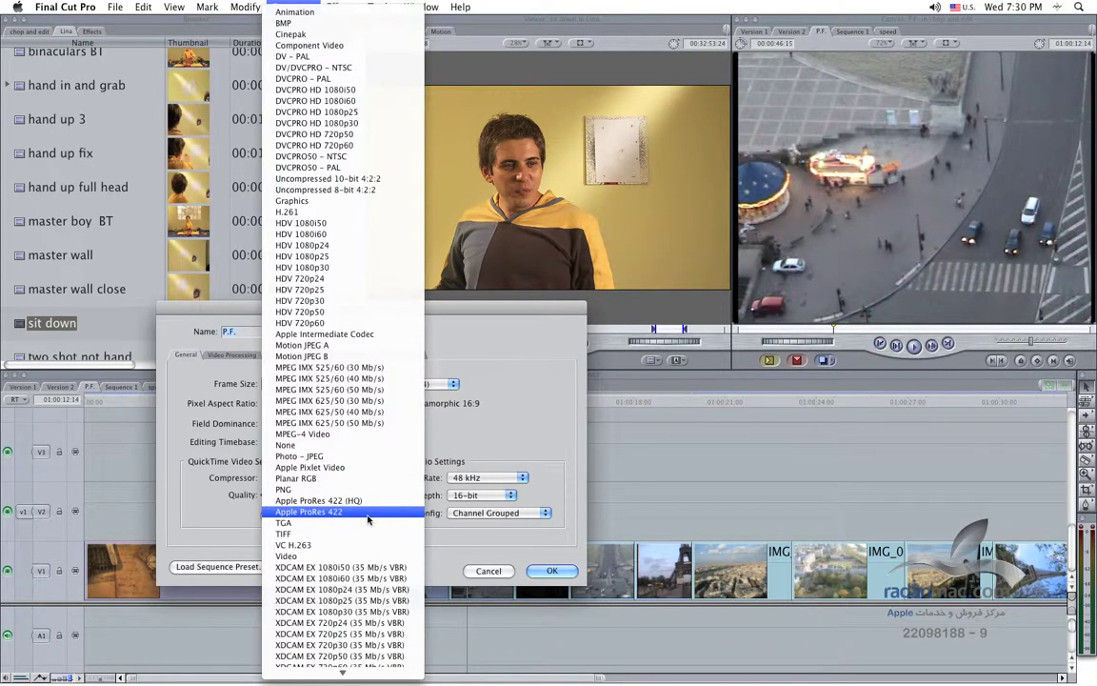
left_click(368, 519)
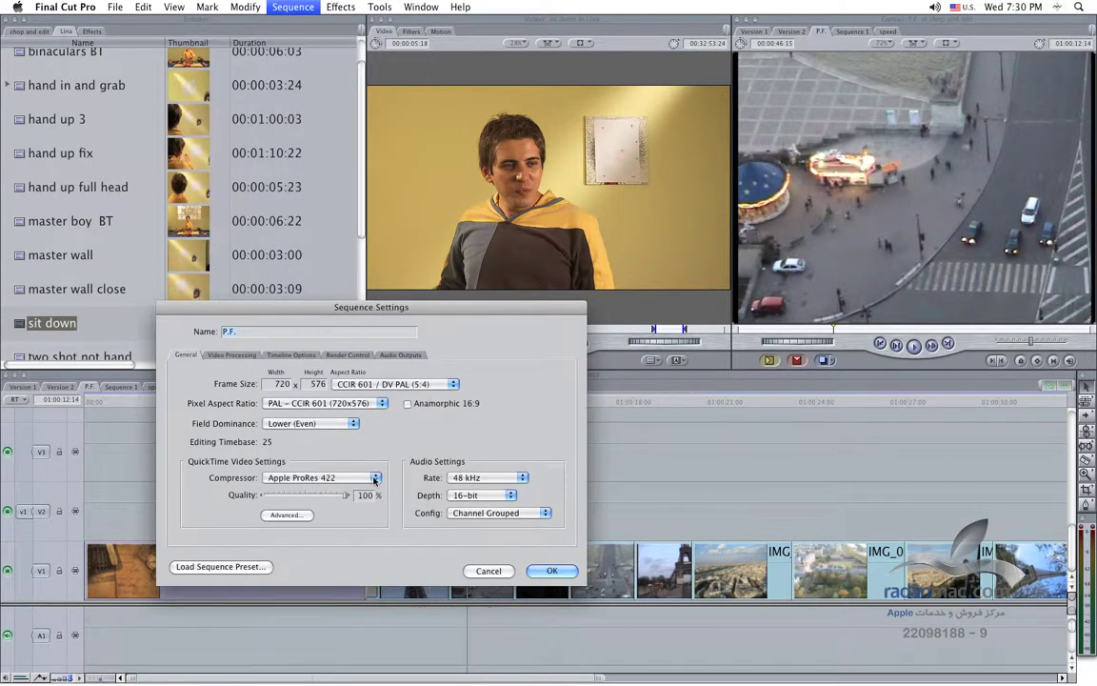
left_click(374, 480)
left_click(376, 505)
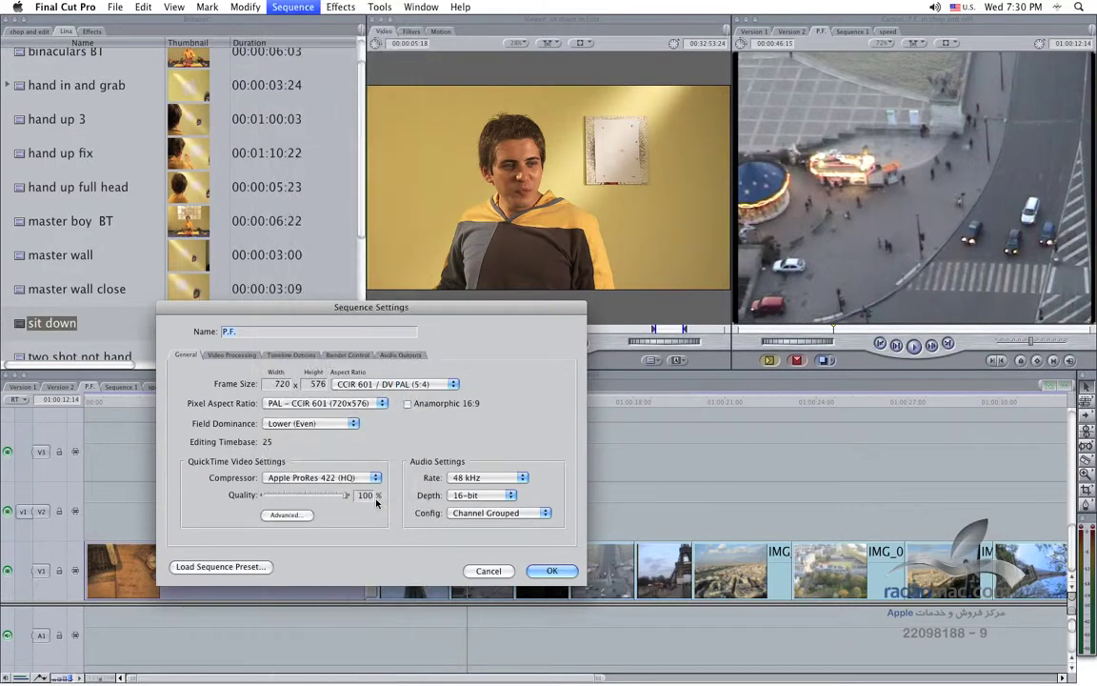